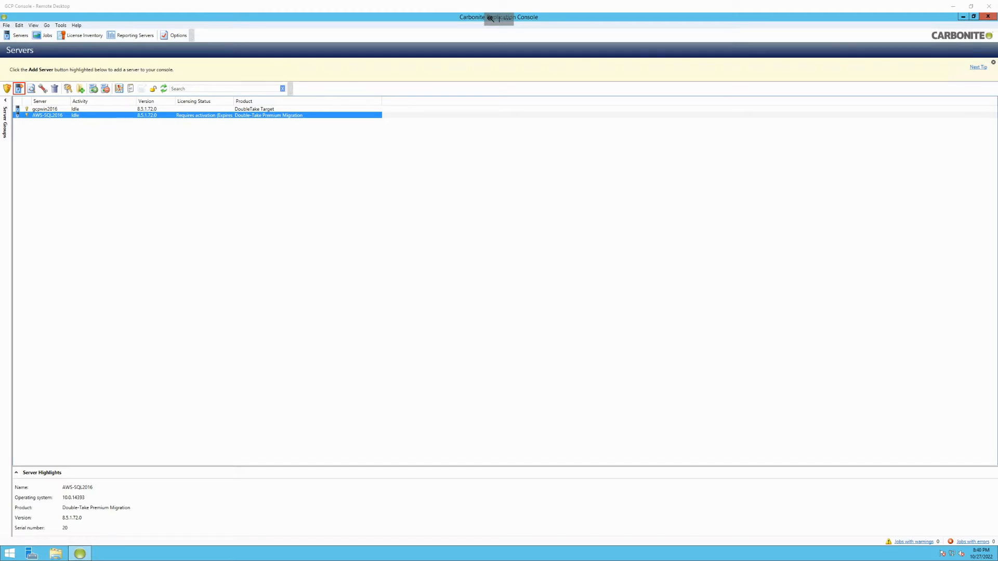
Switch to the AWS-SQL2016 remote desktop and look through its installed programs for the SQL Server entries.
key(alt+Tab)
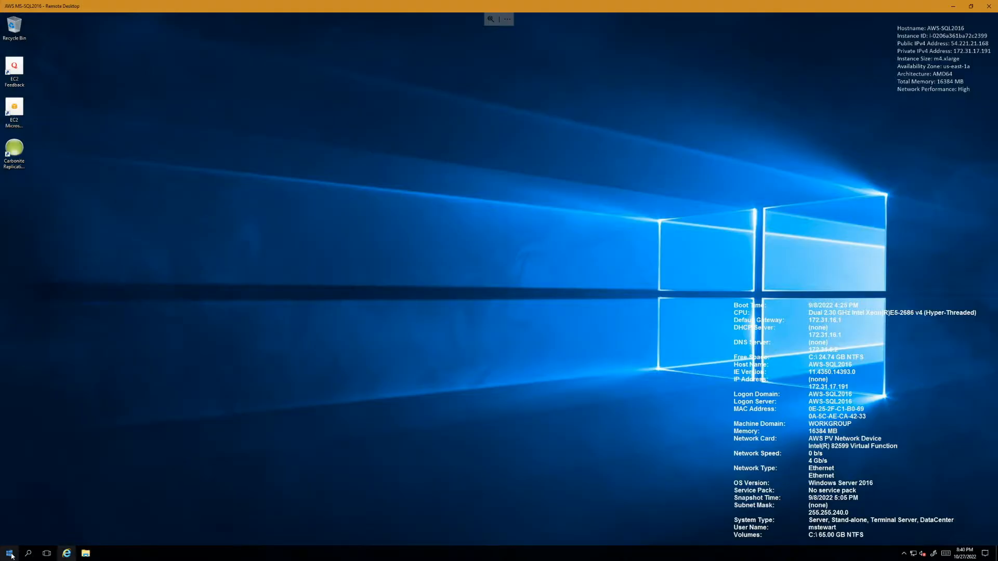
click(9, 553)
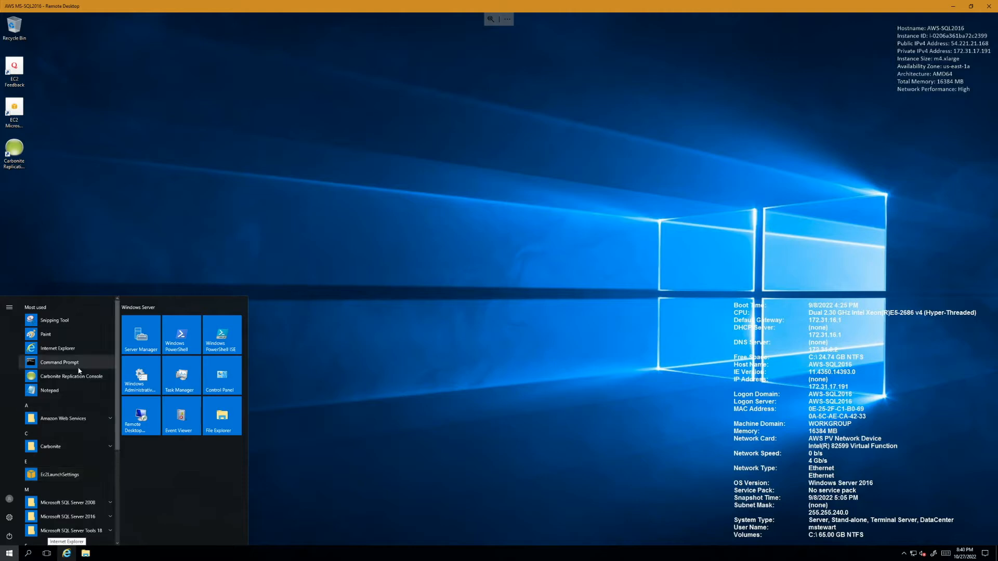
scroll(74, 510, down, 3)
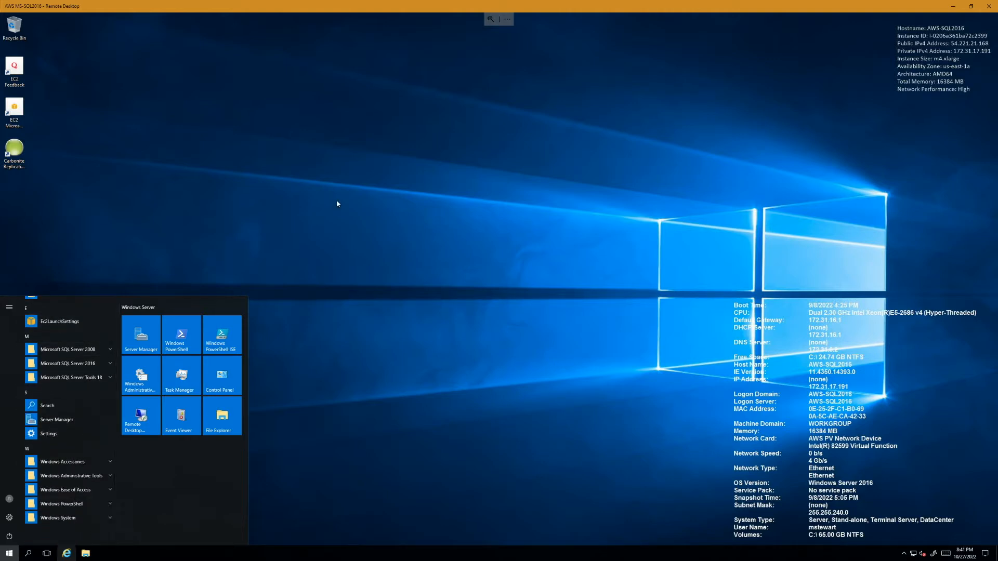
click(364, 189)
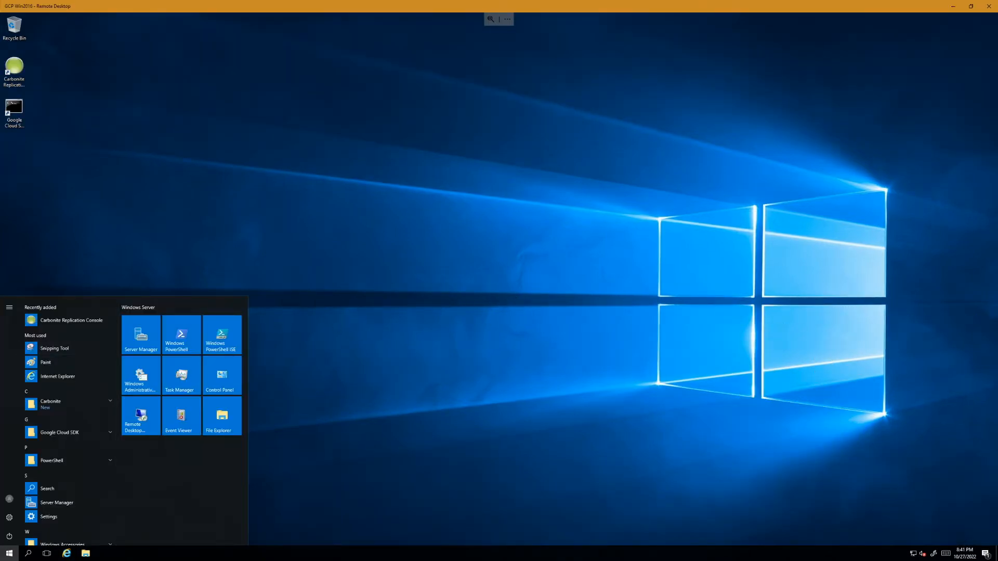
On the GCP Win2016 server, open File Explorer at This PC and expand its contents to inspect the drives.
click(224, 416)
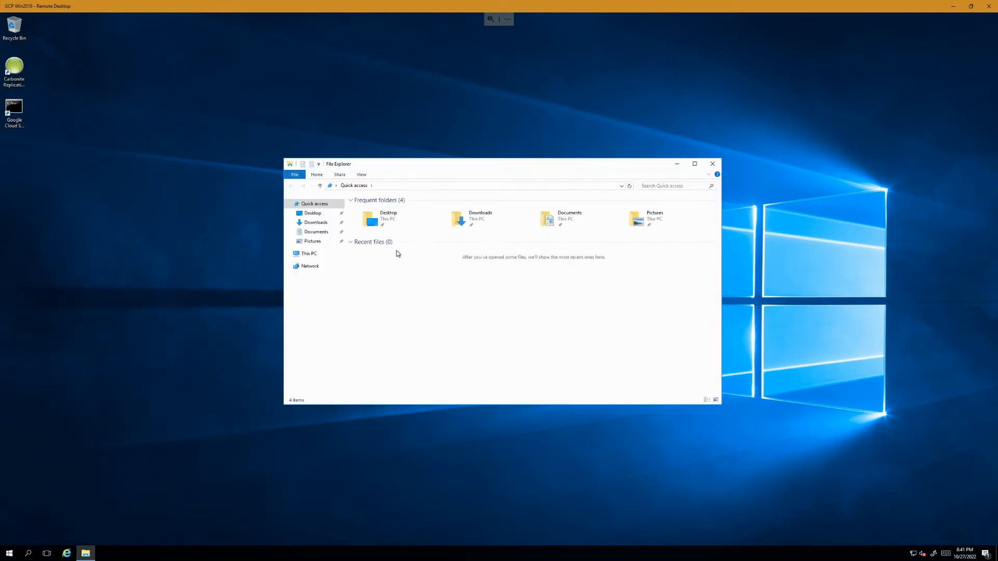
click(318, 257)
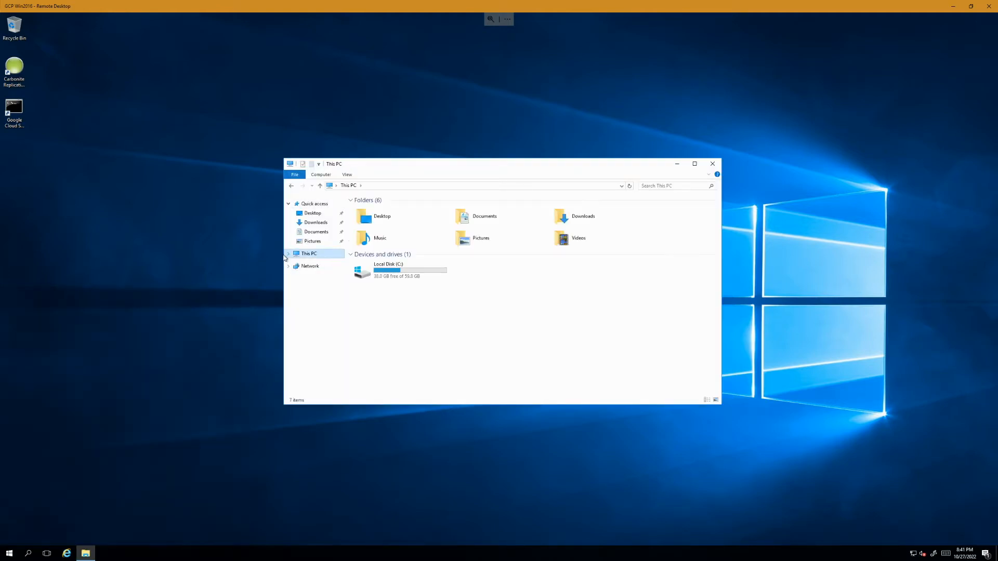
click(288, 255)
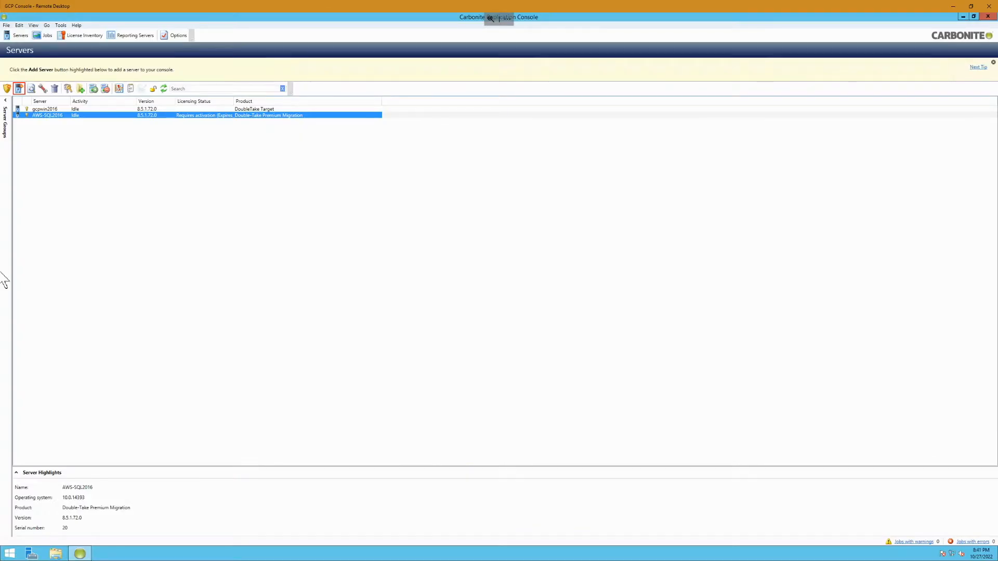
Set up a Full Server Migration of AWS-SQL2016, review its replication rules and choose gcpwin2016 as the target server.
right_click(48, 120)
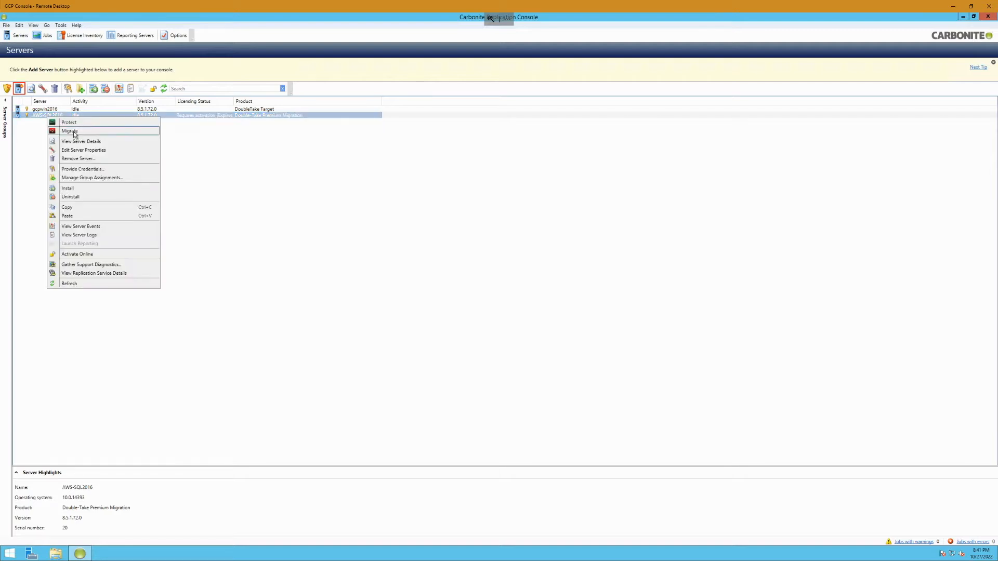
click(73, 130)
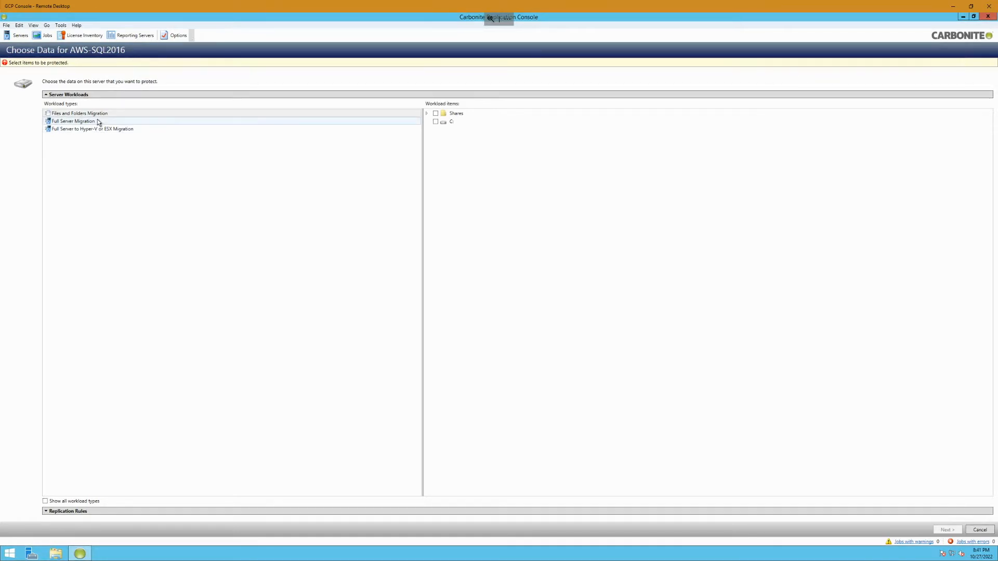
click(62, 122)
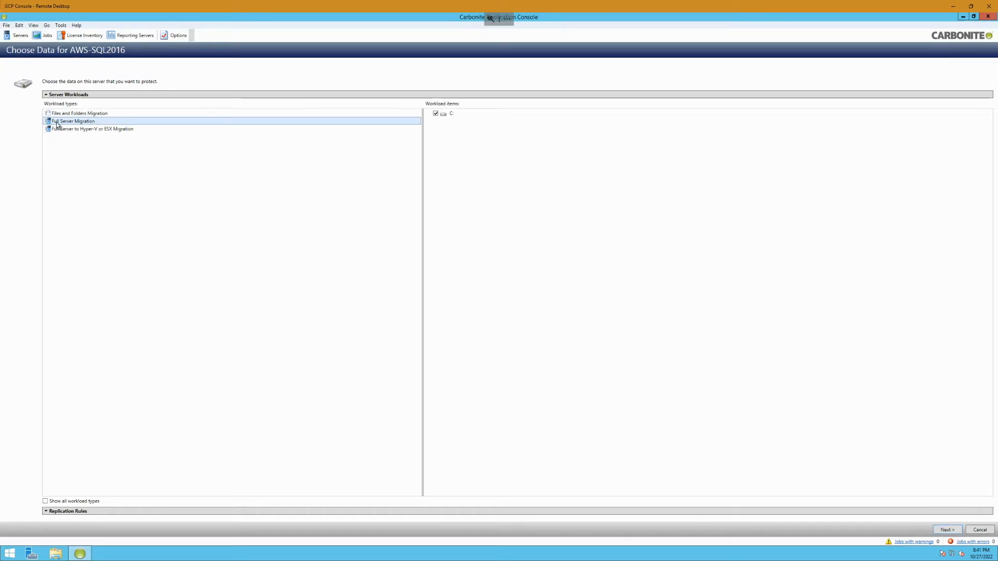
click(47, 512)
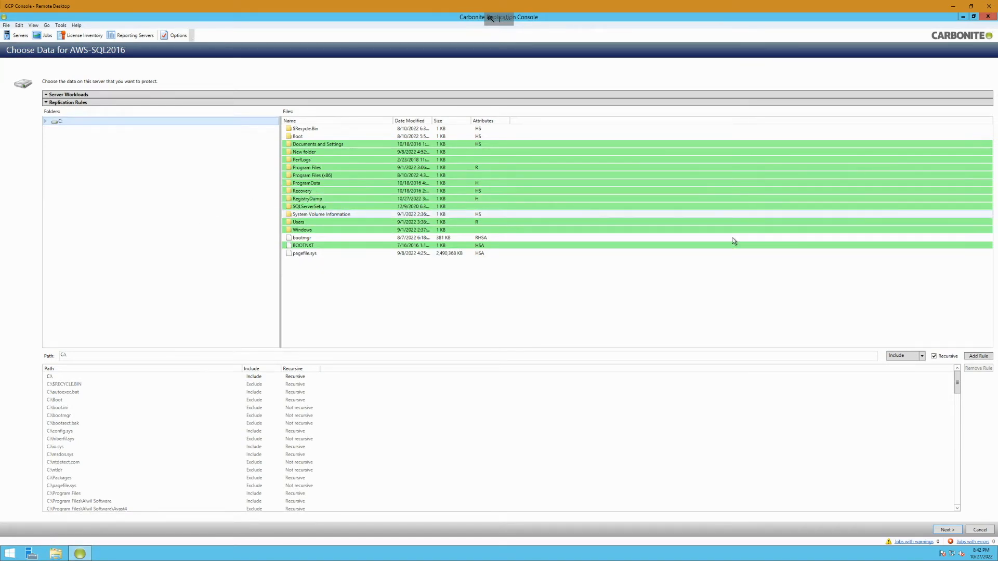
click(947, 530)
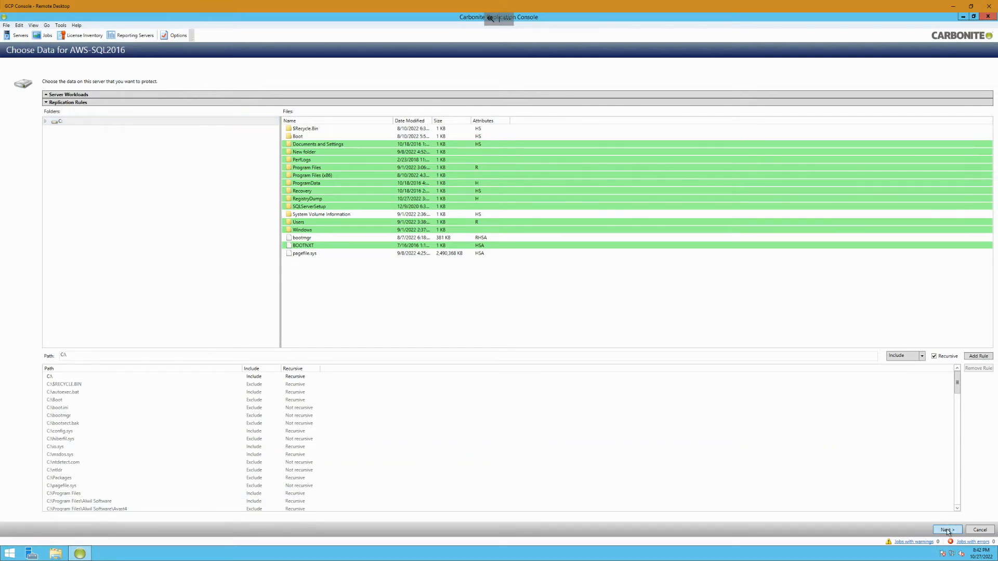
click(196, 124)
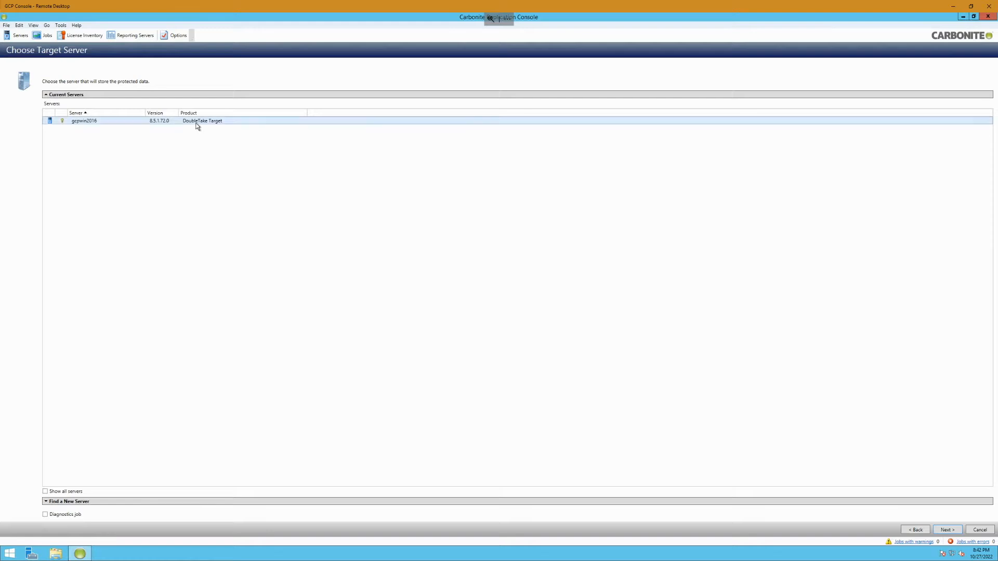
click(946, 529)
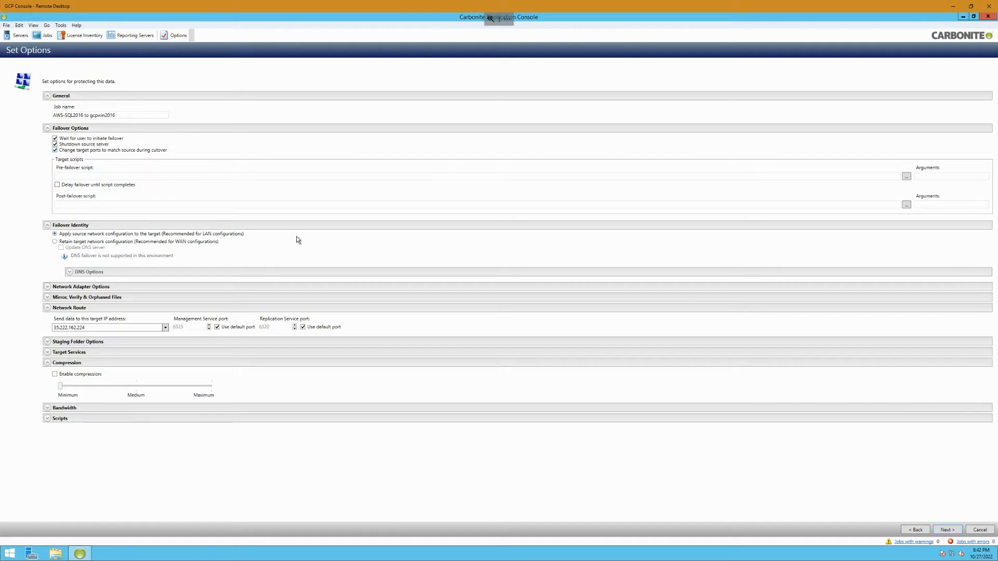
Set the failover identity to retain the target network configuration and check the DNS options.
click(55, 242)
click(70, 272)
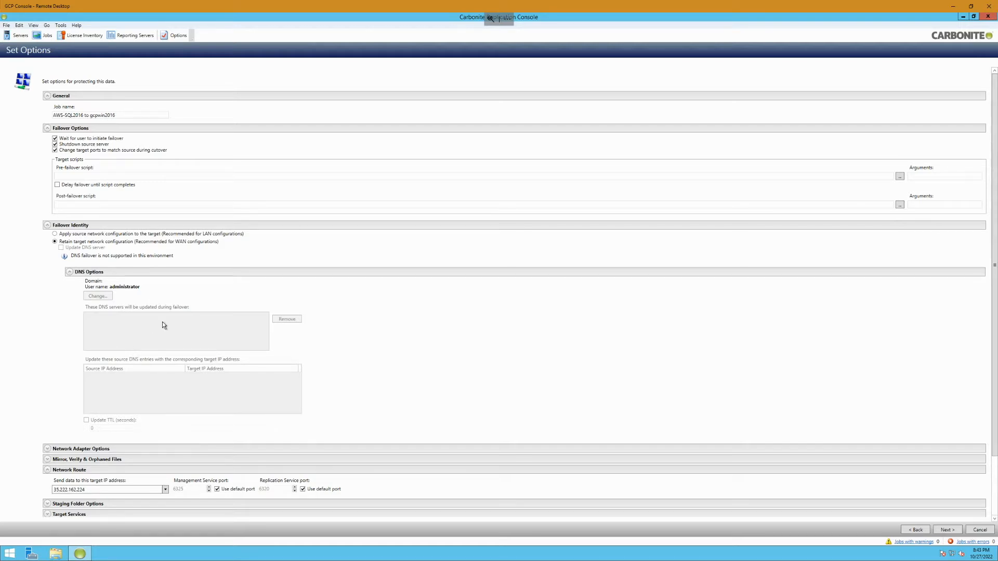
click(70, 272)
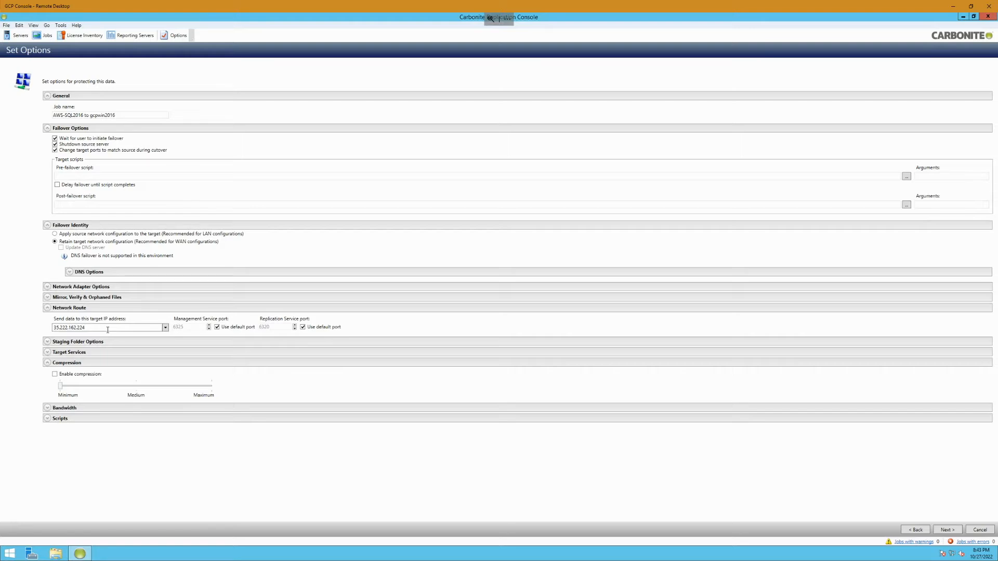
Enable compression at the Maximum level and review the job's bandwidth options.
click(55, 374)
click(211, 391)
click(210, 391)
click(48, 408)
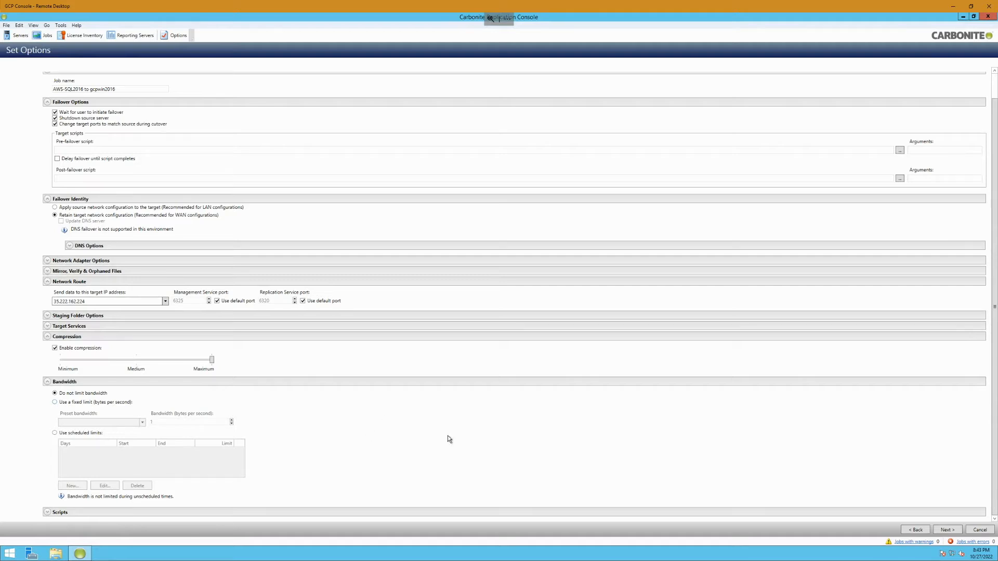
click(48, 383)
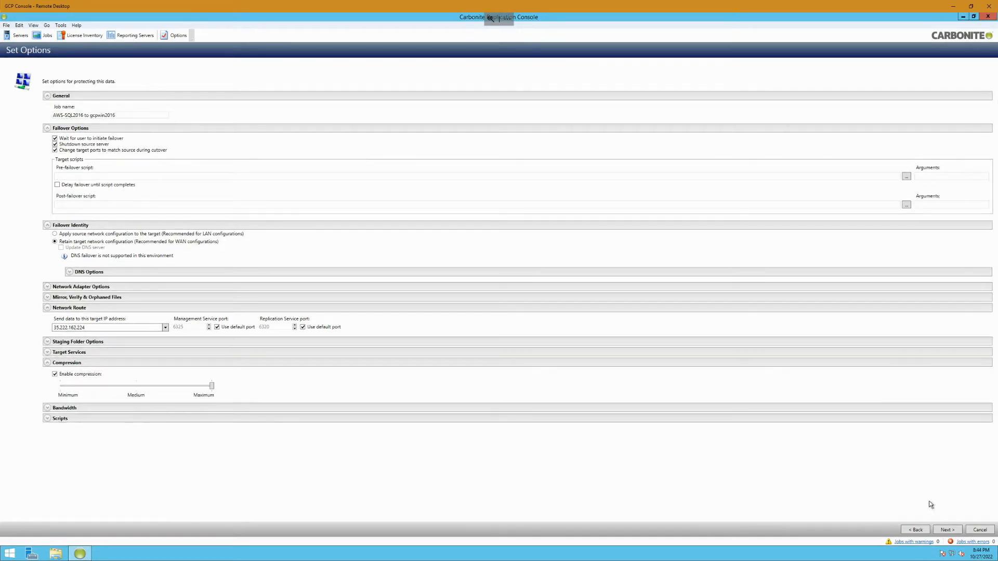
Review the processor and target memory items in the job's summary checklist, and finish the setup to start the migration.
click(942, 531)
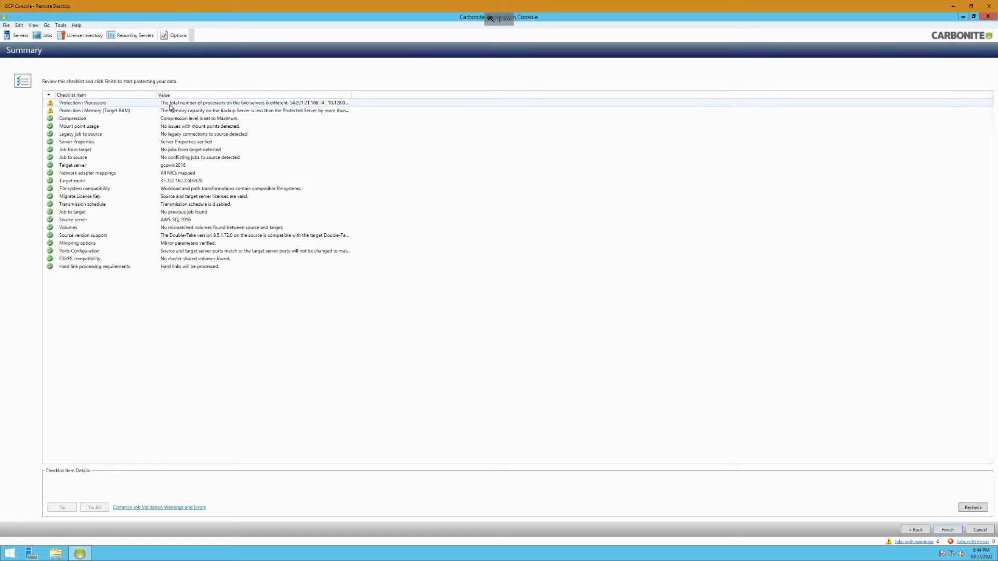
click(272, 105)
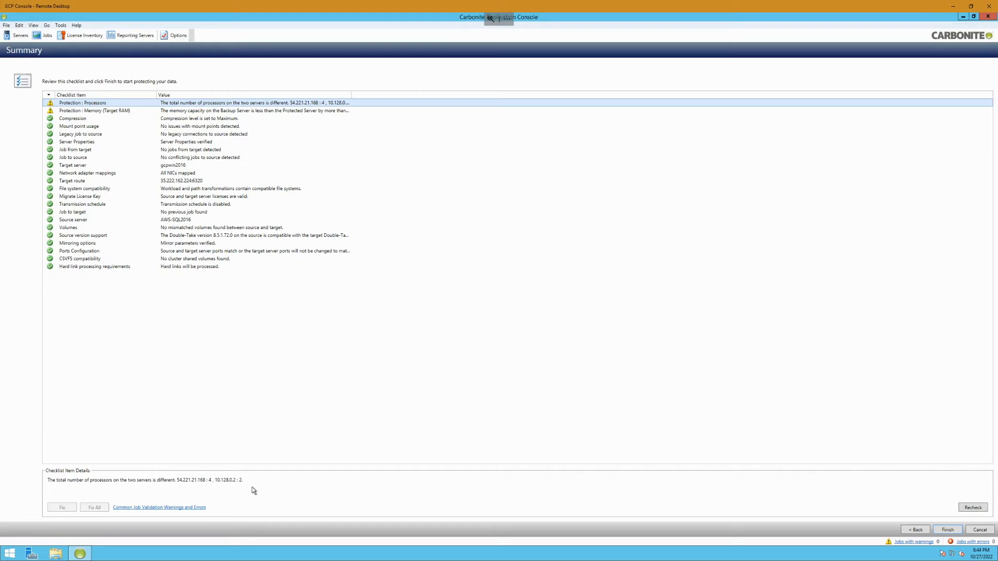
click(208, 113)
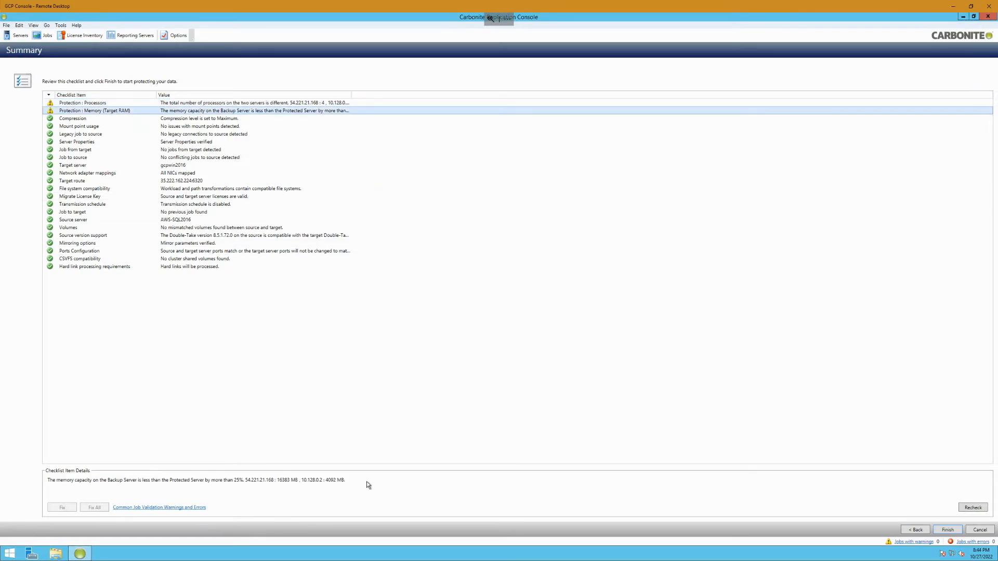
click(946, 532)
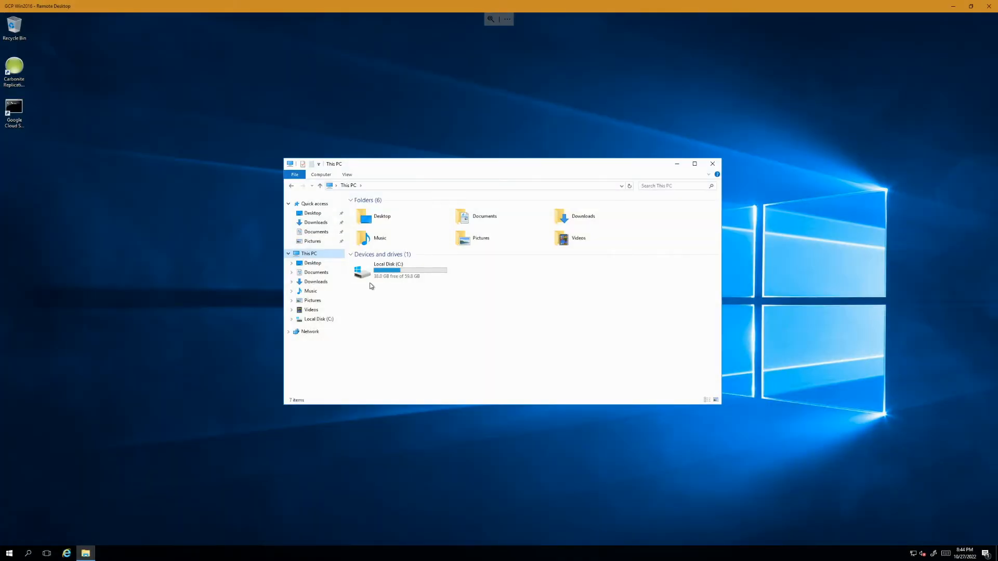
On the GCP target server, inspect the staging-SSM\Files folder on drive C: and return to the drive's root.
double_click(387, 273)
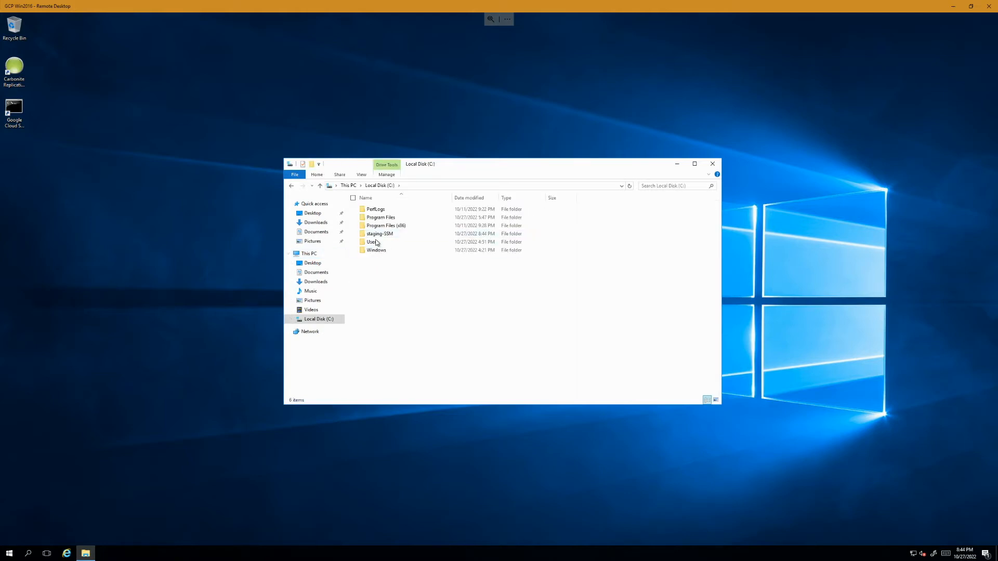
double_click(380, 234)
double_click(372, 210)
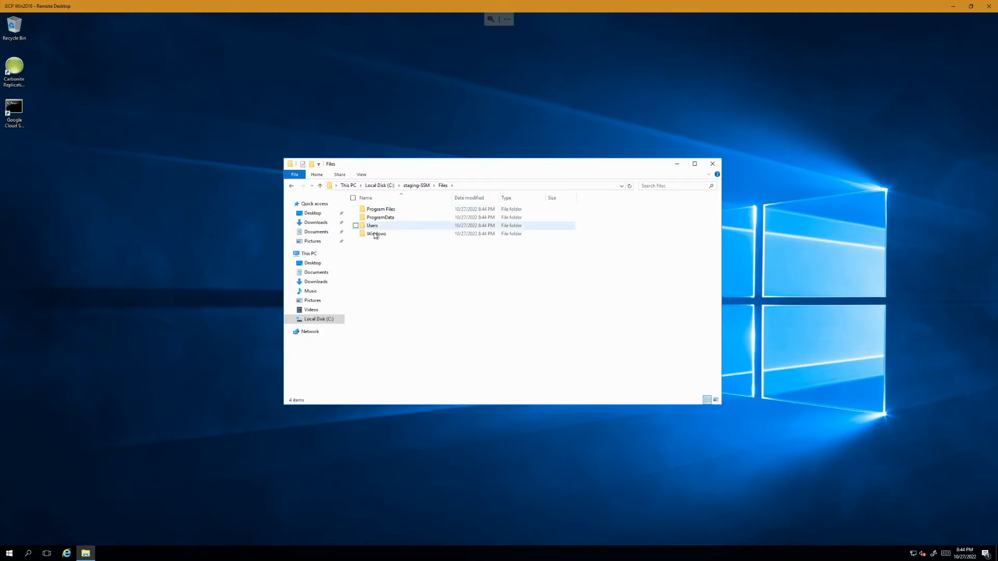
double_click(378, 210)
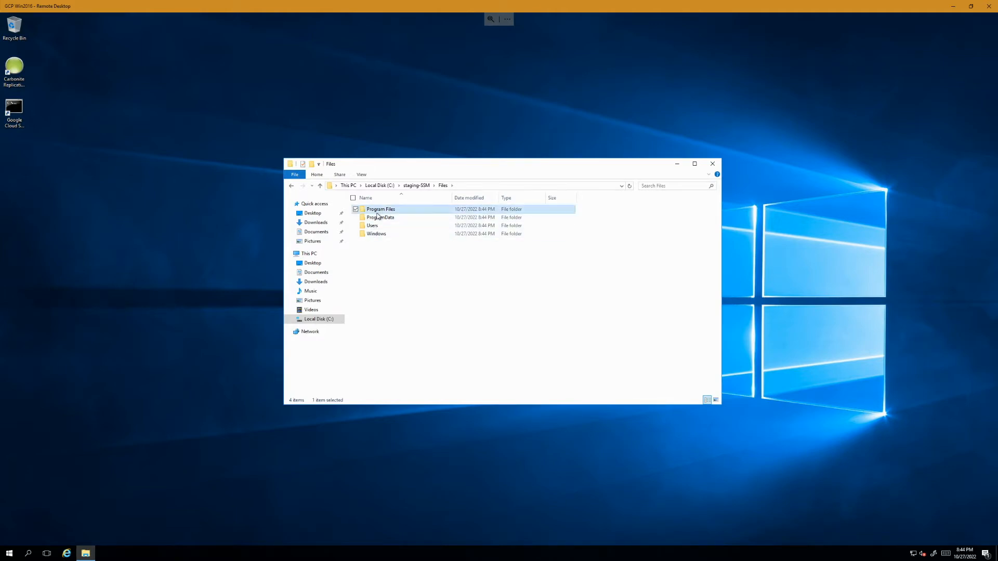
click(444, 186)
click(376, 187)
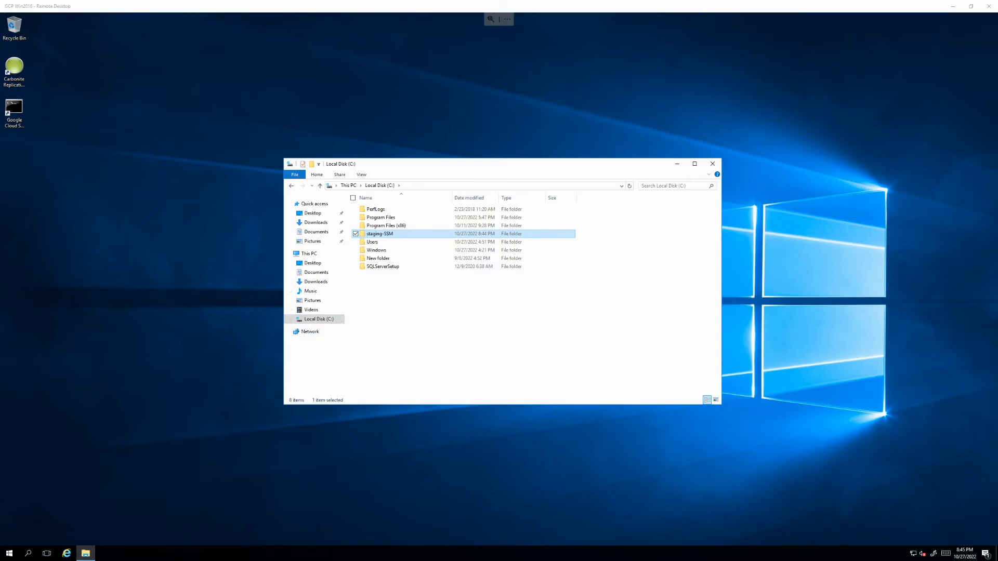
Switch to the replication console, select the AWS-SQL2016 to gcpwin2016 job and widen the Activity and Job columns.
key(alt+Tab)
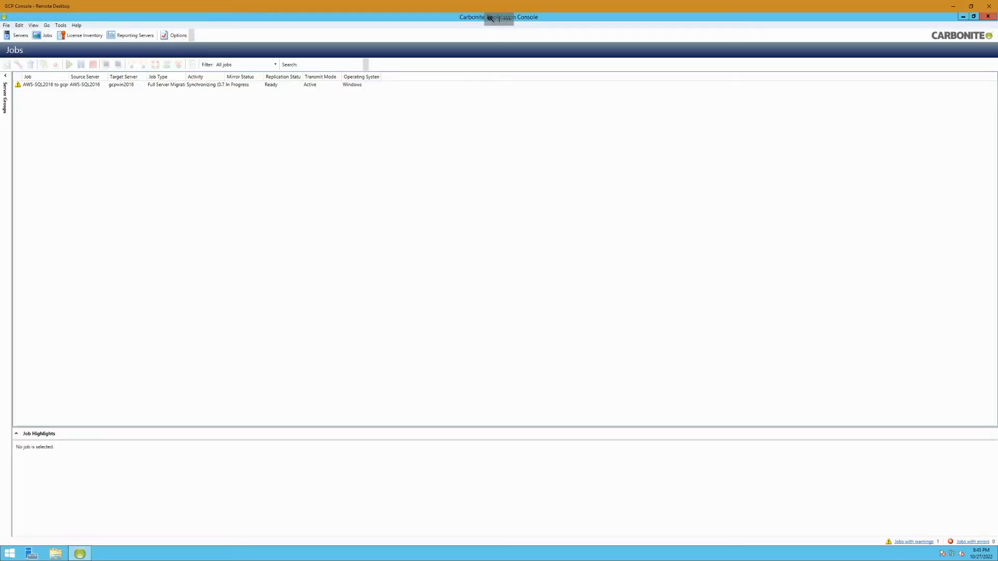
click(216, 85)
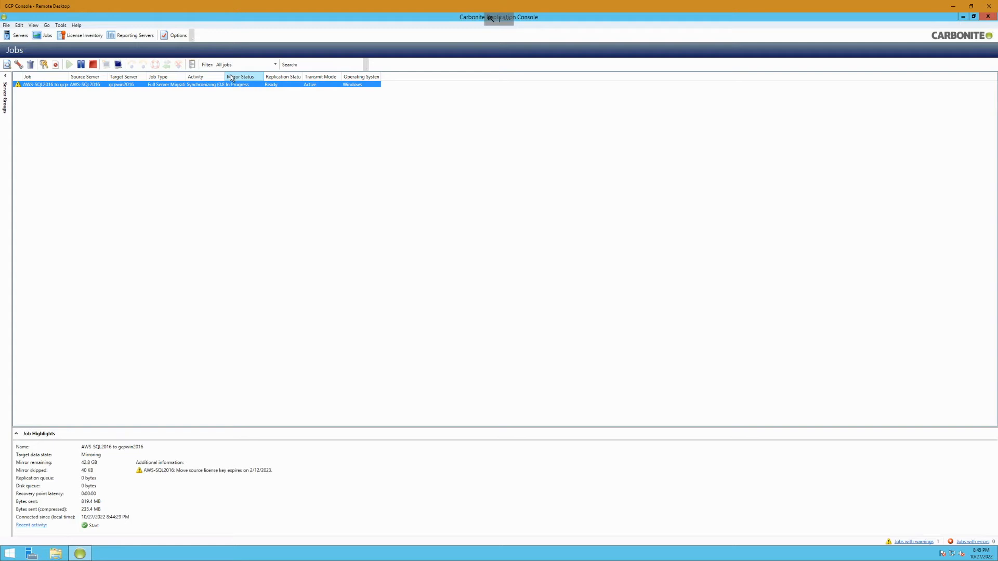
mouse_move(226, 76)
mouse_down()
mouse_move(247, 78)
mouse_move(209, 79)
mouse_up()
drag(223, 77, 231, 78)
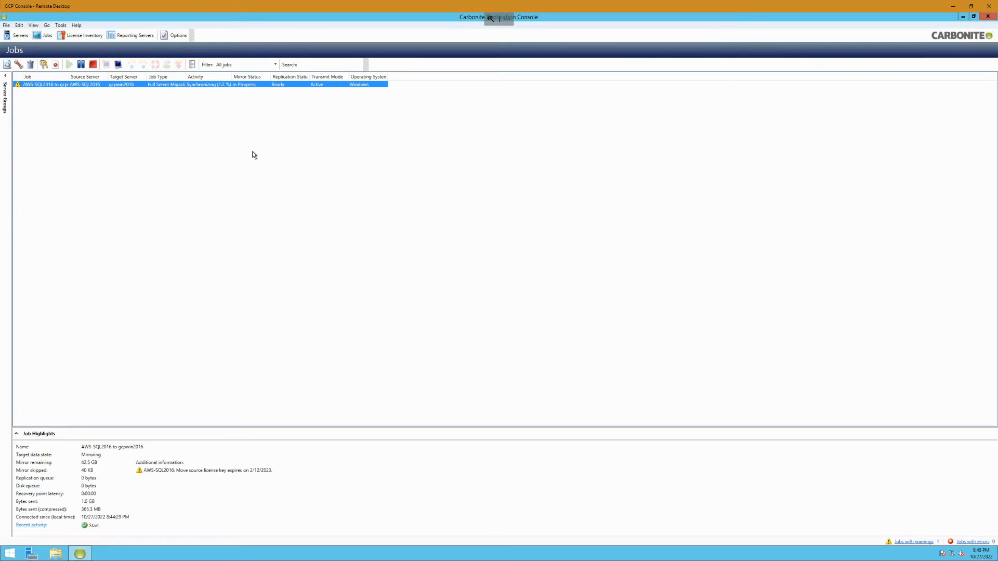
double_click(67, 76)
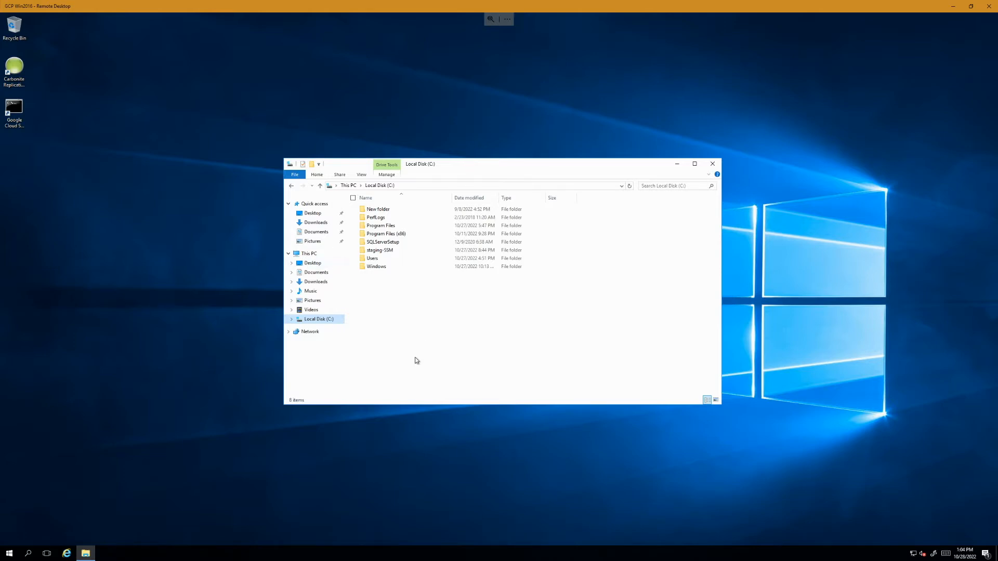
On the GCP target server, examine the replicated Users folder inside staging-SSM\Files on drive C:.
double_click(380, 252)
double_click(370, 210)
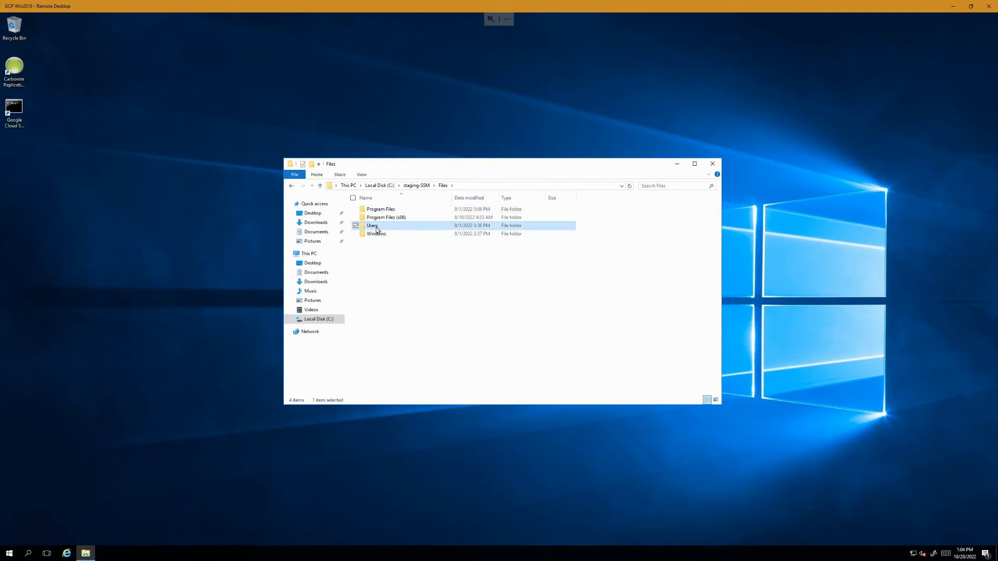
double_click(375, 226)
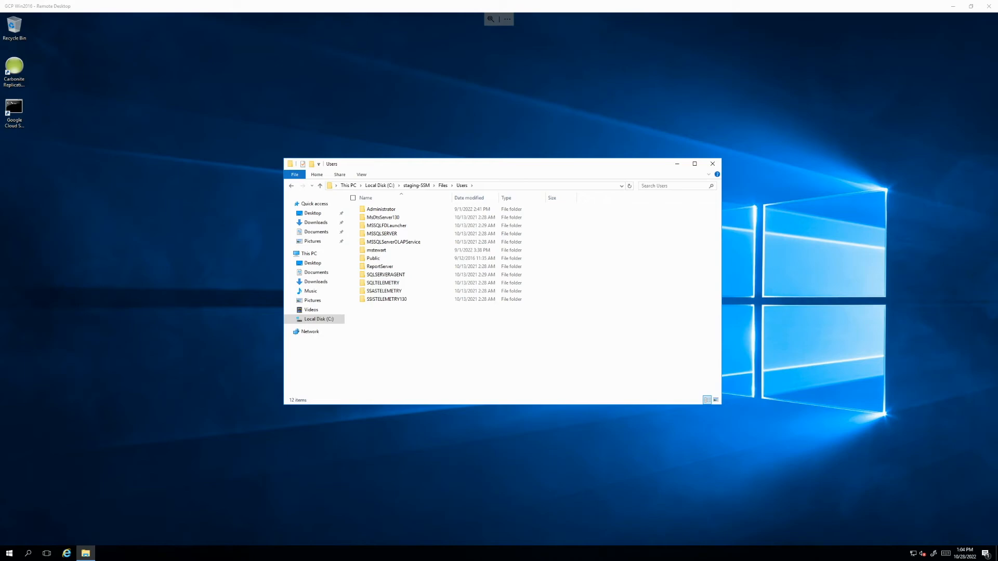
Switch to the replication console and cut the AWS-SQL2016 to gcpwin2016 job over to live data, applying queued target data first.
key(alt+Tab)
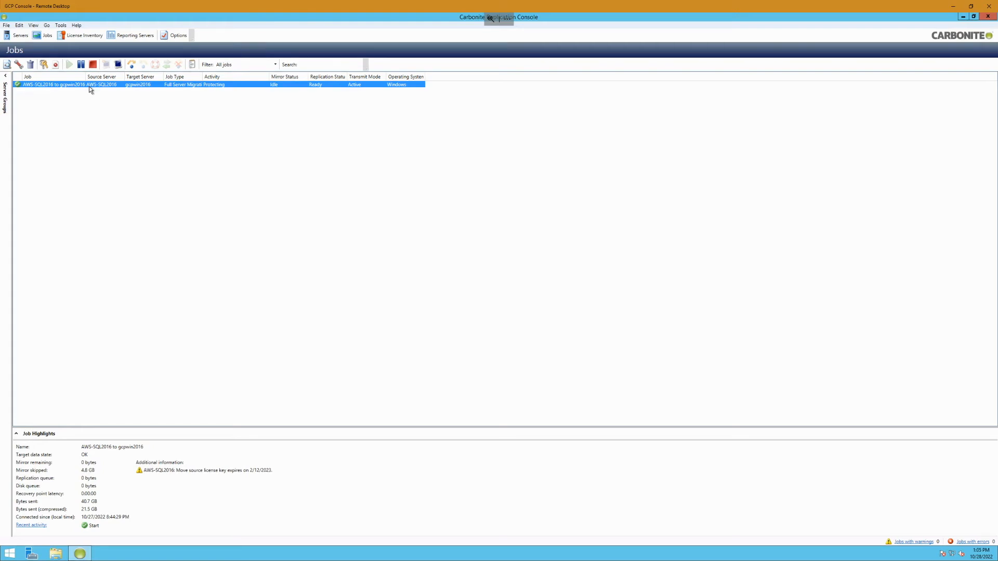
click(134, 65)
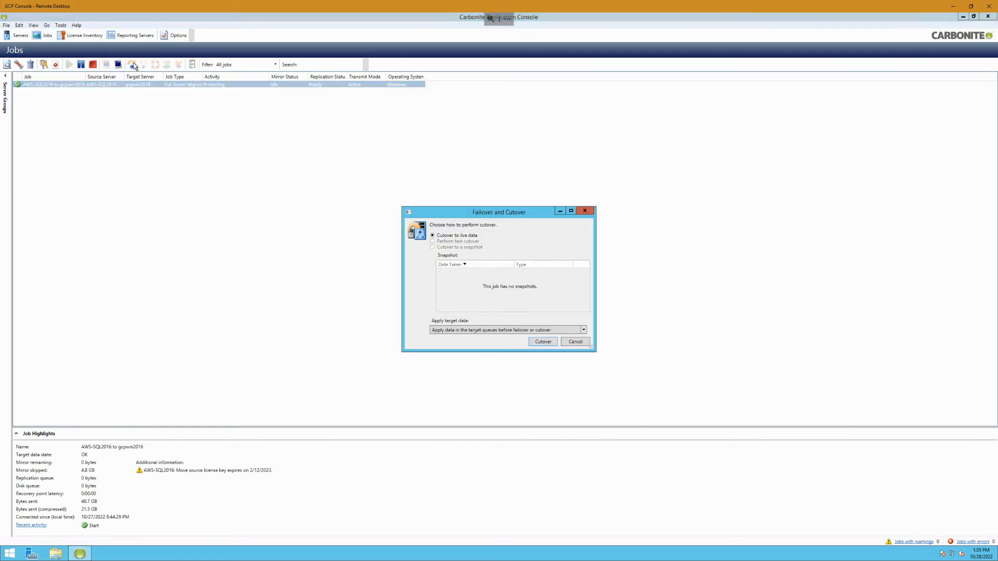
click(543, 342)
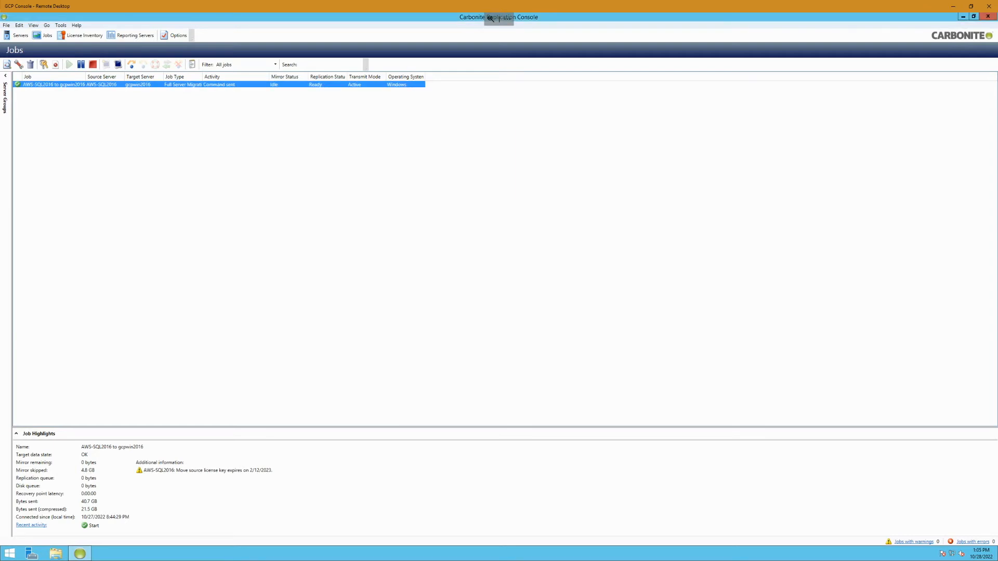
Switch to the GCP target server and open the staging-SSM\Files folder on drive C: in a new file window.
key(alt+Tab)
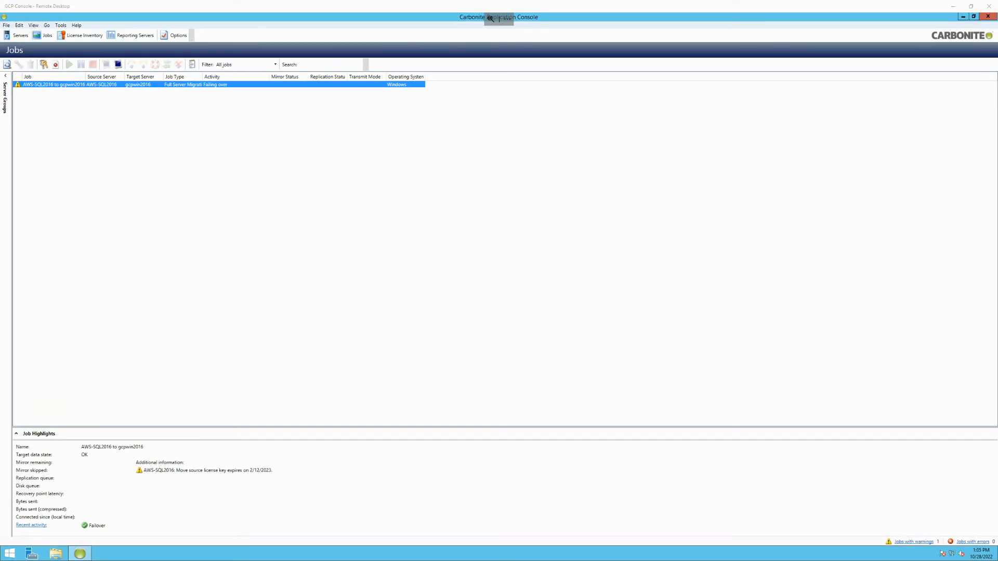
key(alt+Tab)
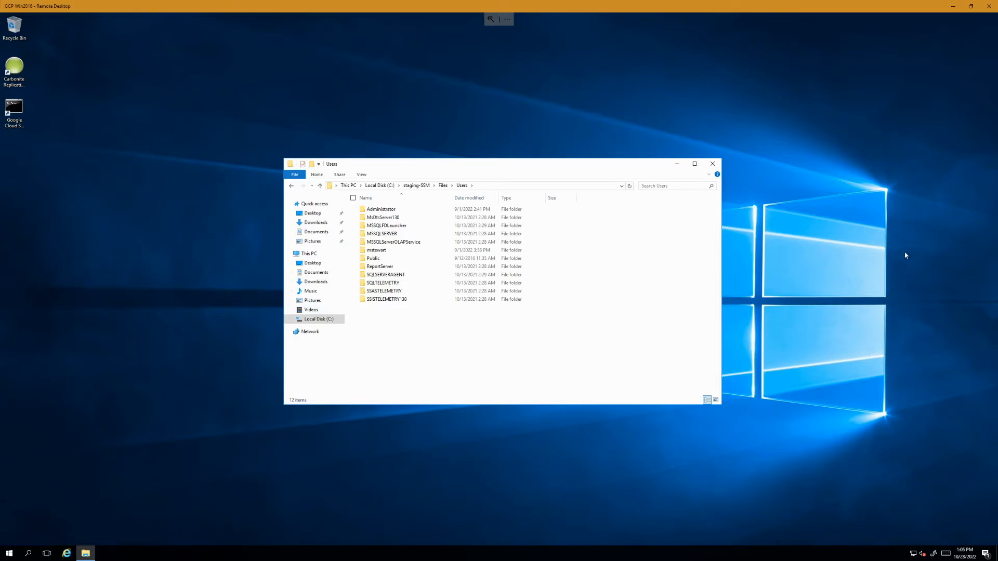
click(713, 164)
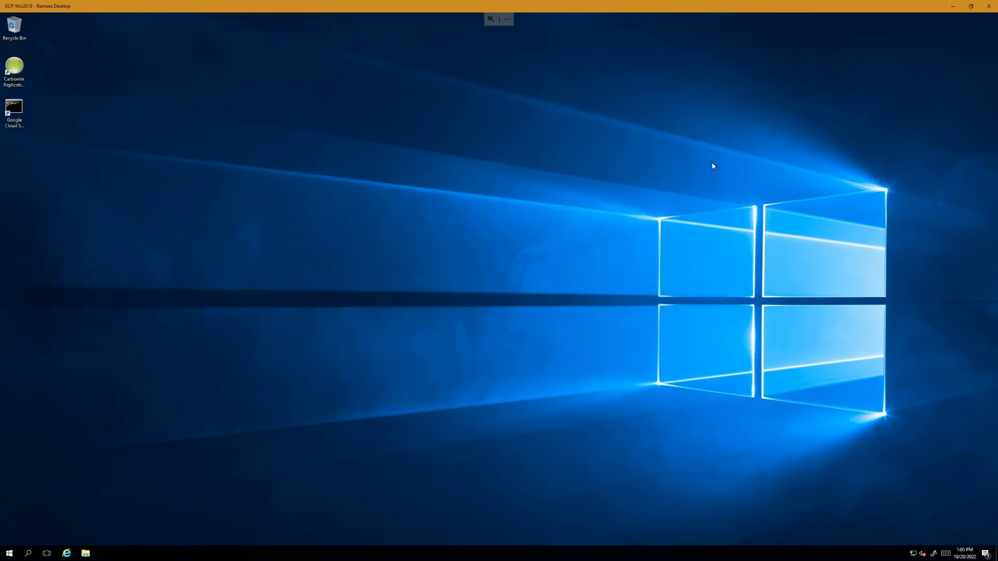
click(85, 554)
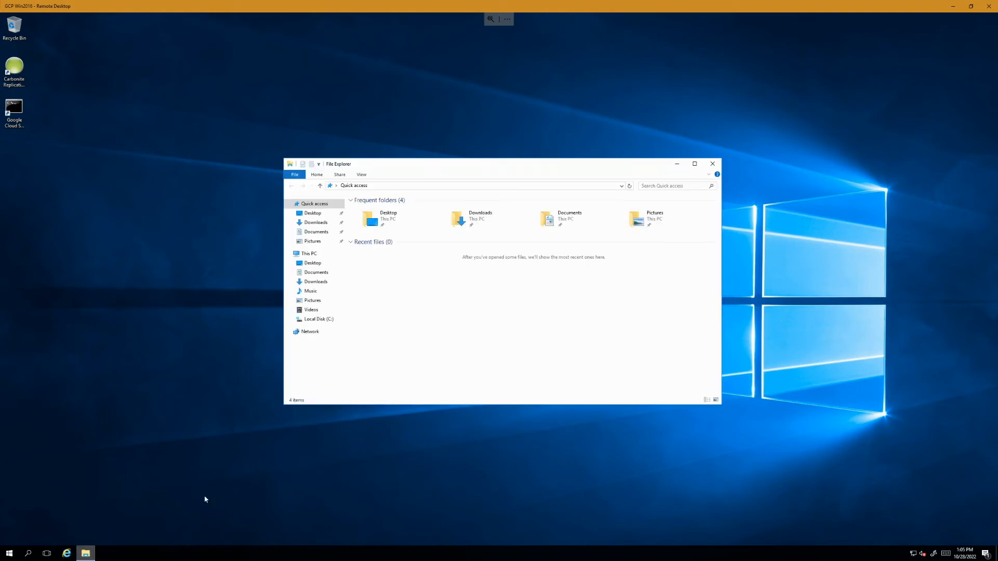
click(311, 322)
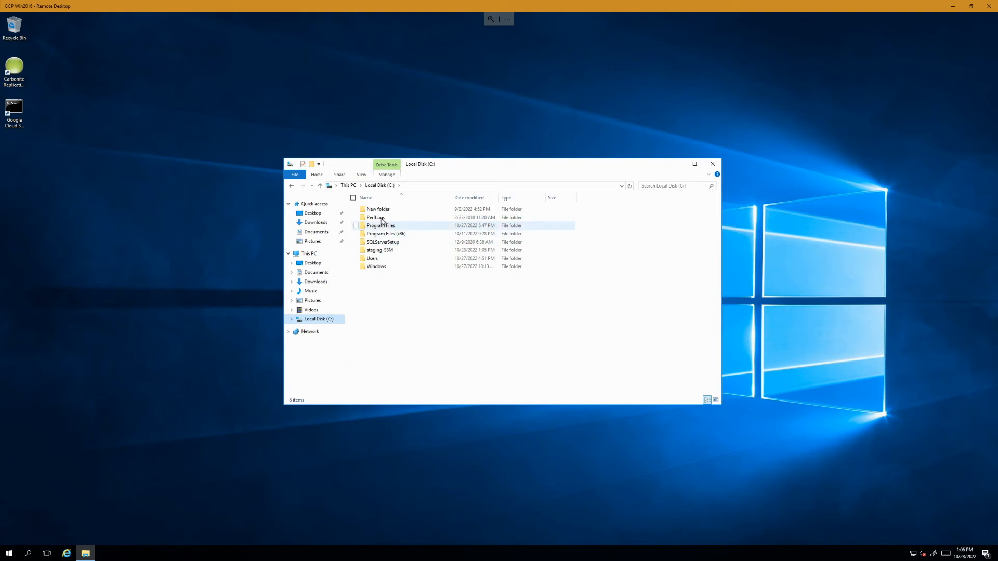
double_click(377, 251)
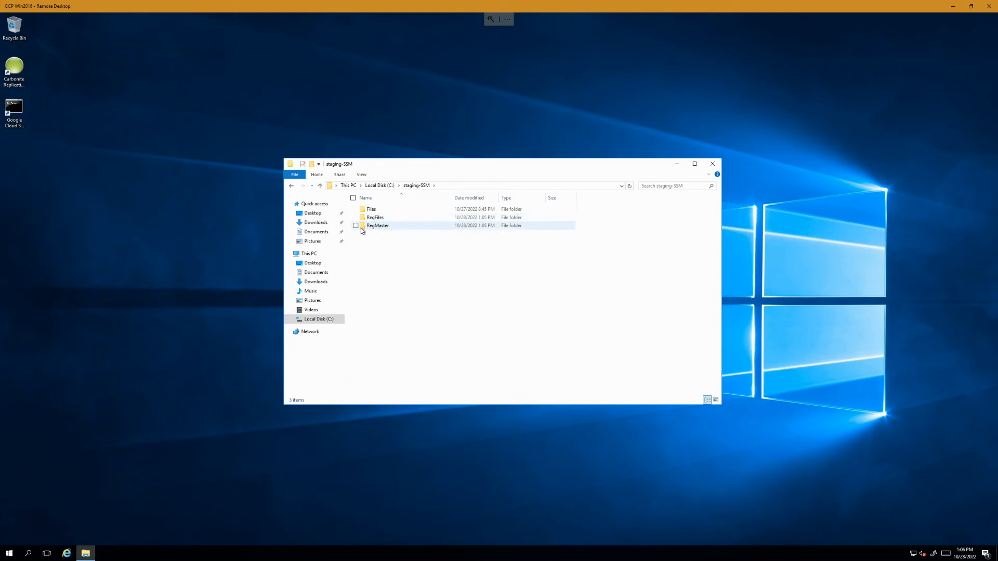
double_click(366, 211)
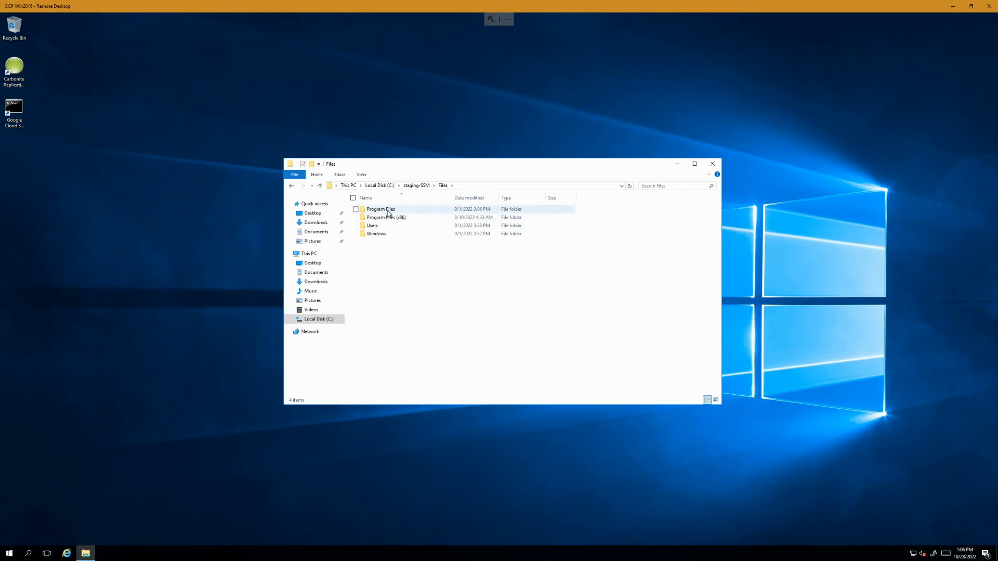
Inspect the replicated Program Files and Program Files (x86) folders inside staging-SSM\Files.
double_click(387, 211)
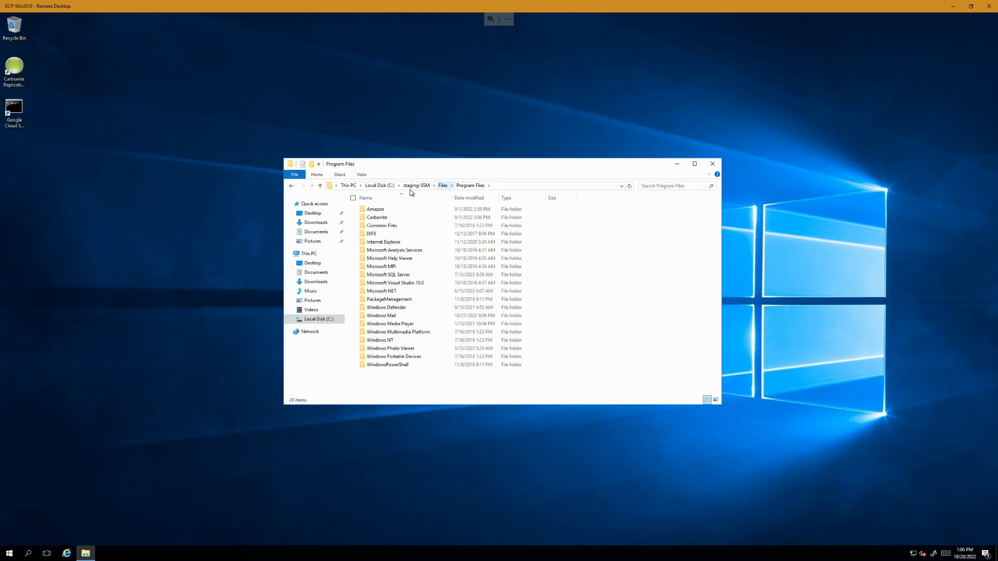
click(441, 186)
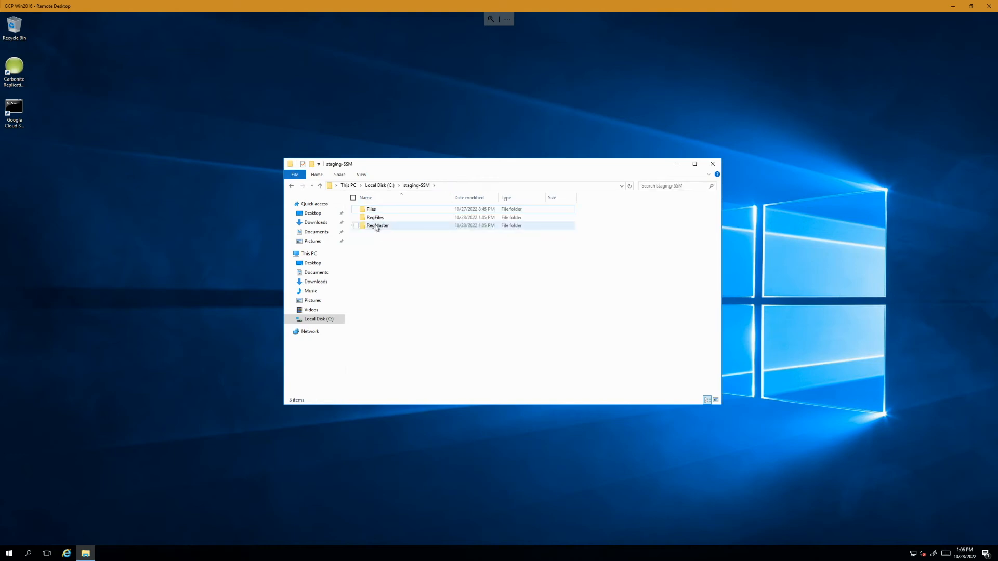
double_click(378, 212)
double_click(384, 218)
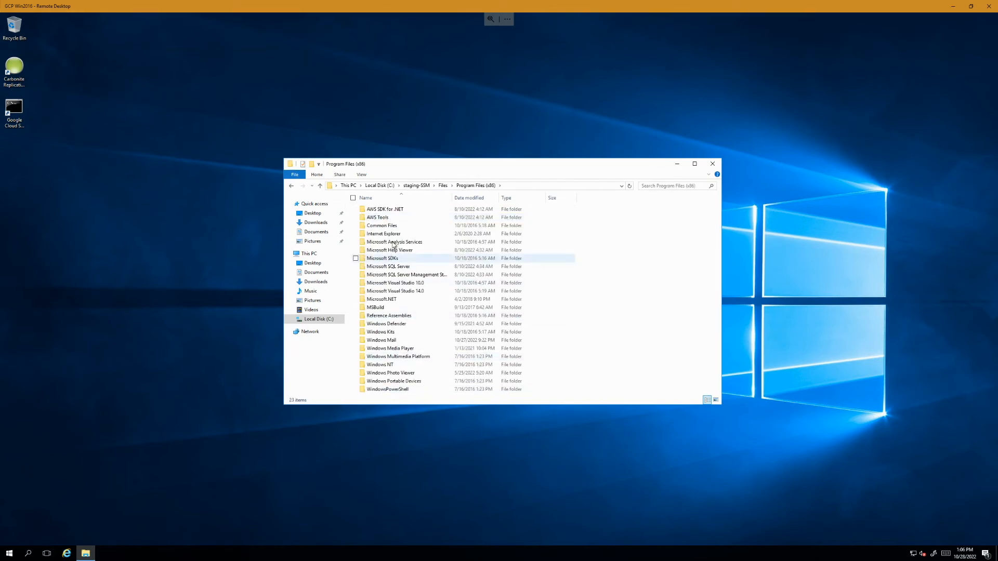
Compare the replicated Users folder in staging-SSM\Files with the target server's own Users folder on drive C:.
click(443, 186)
double_click(374, 226)
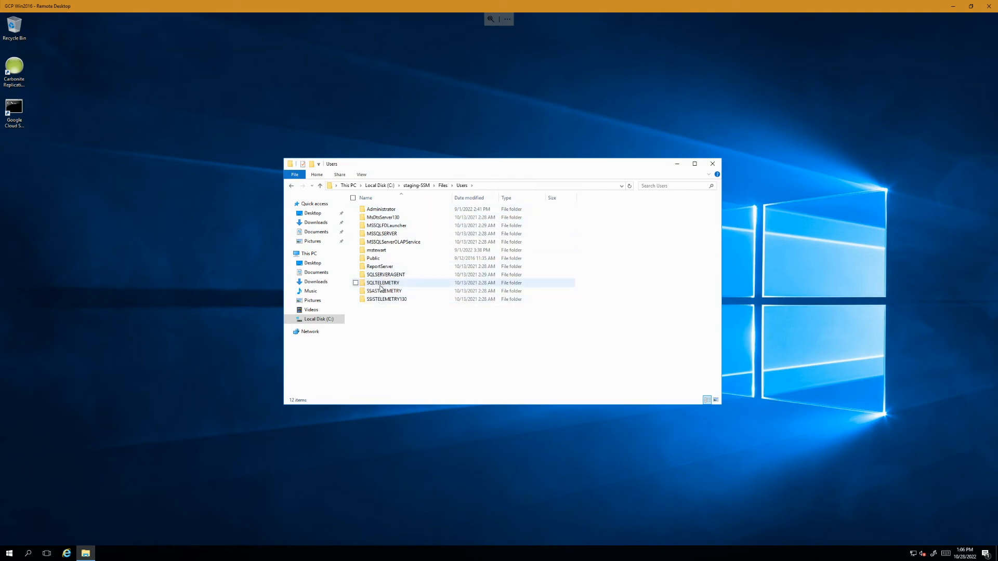
click(333, 319)
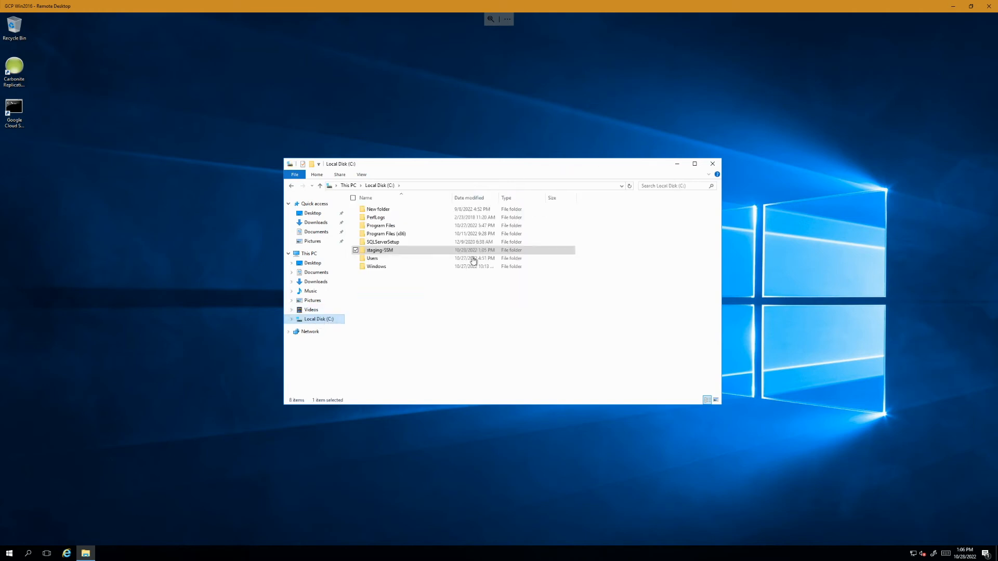
double_click(373, 260)
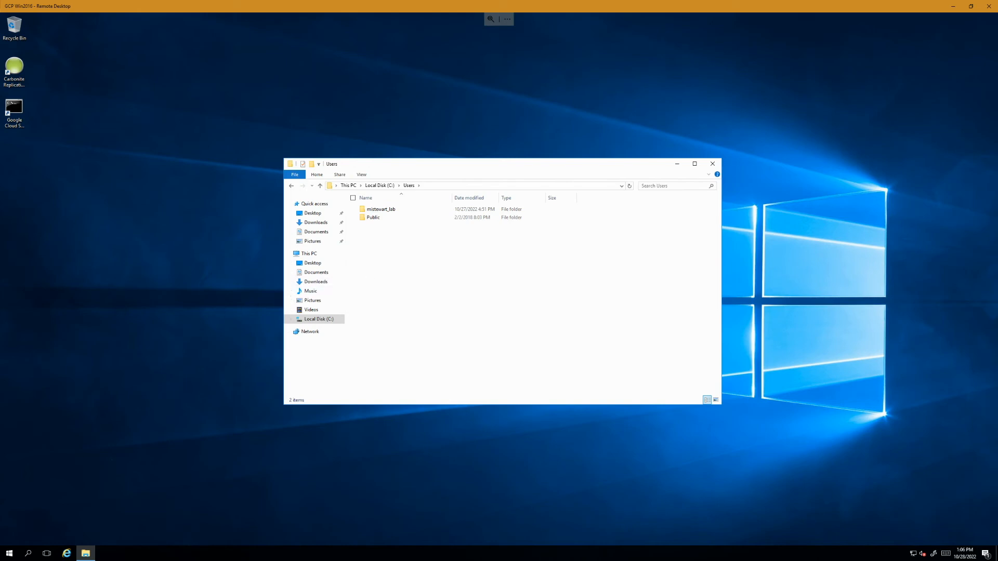
Switch to the replication console and check the failover activity of the AWS-SQL2016 to gcpwin2016 job.
key(alt+Tab)
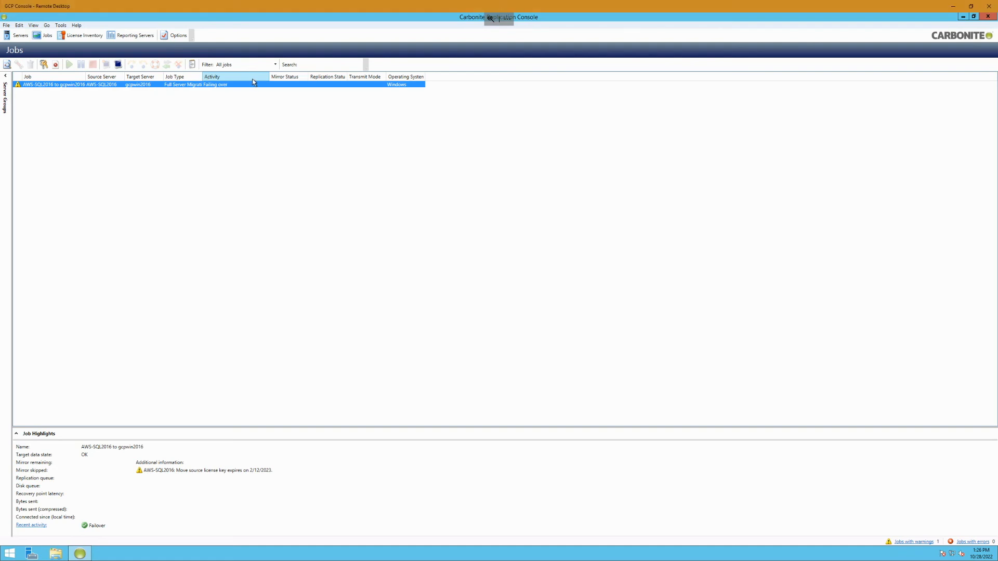
drag(201, 76, 234, 77)
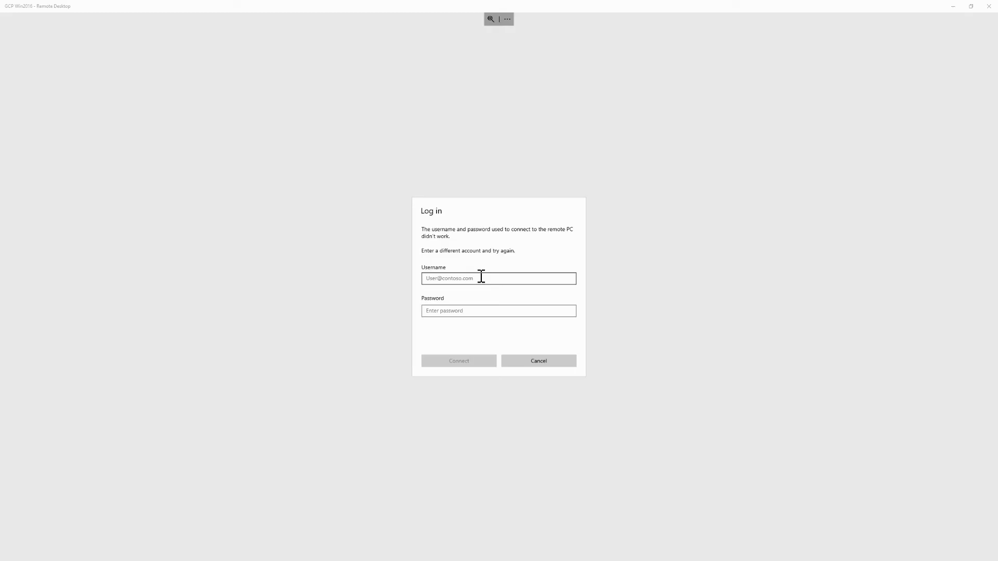
Reconnect to the GCP Win2016 remote desktop as administrator with the account password, accepting the untrusted certificate.
click(481, 276)
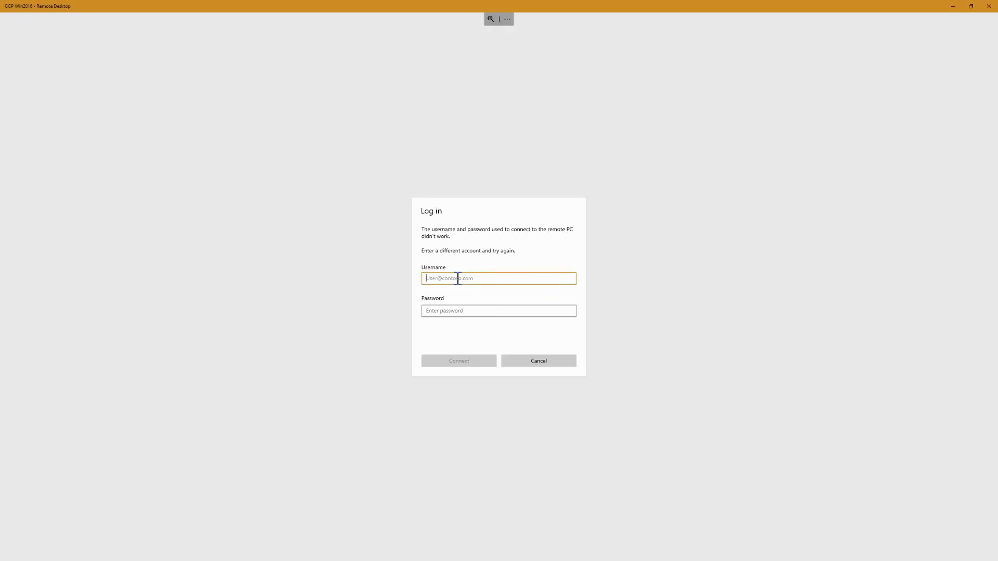
text(administrato)
key(Tab)
key(ctrl+v)
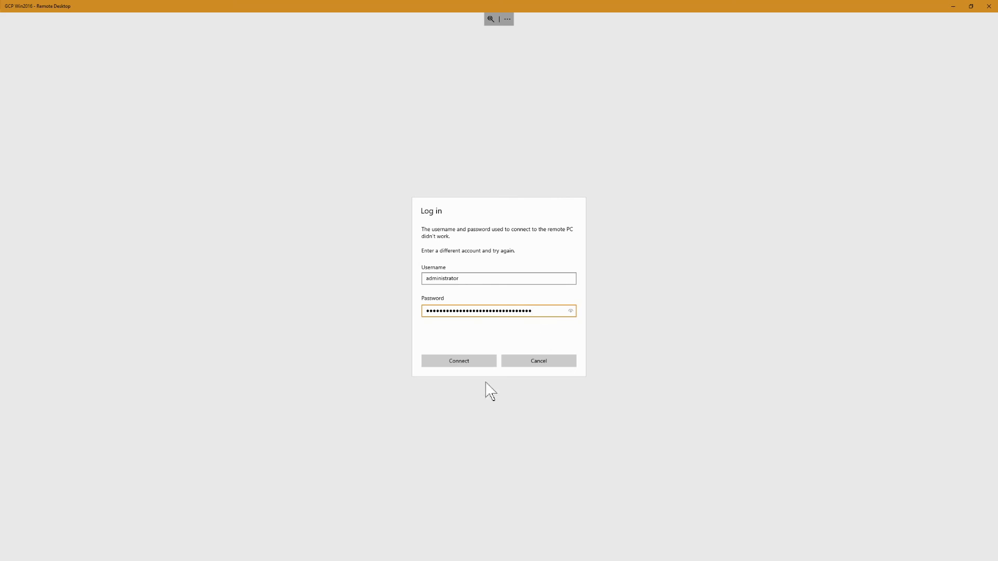
click(450, 362)
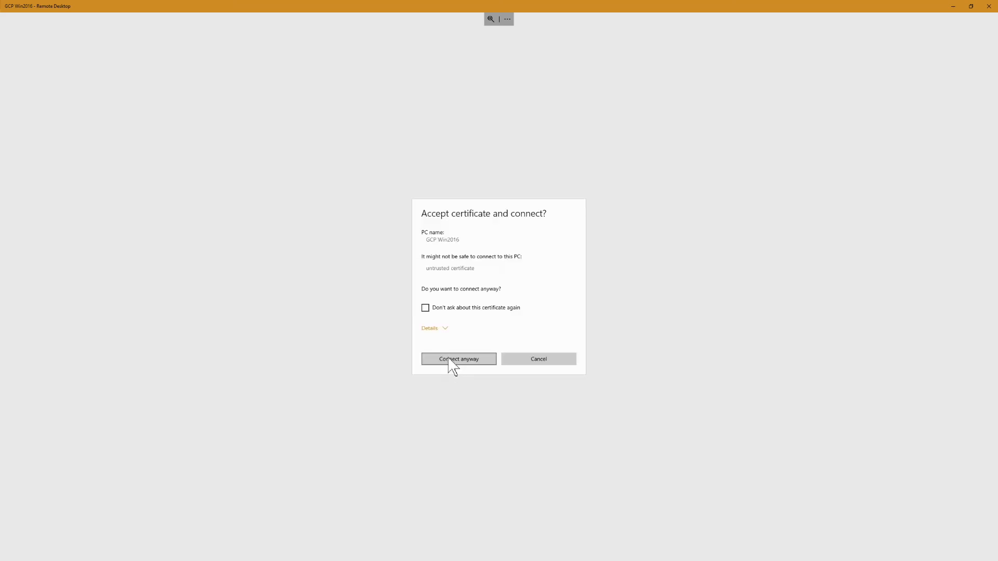
click(450, 362)
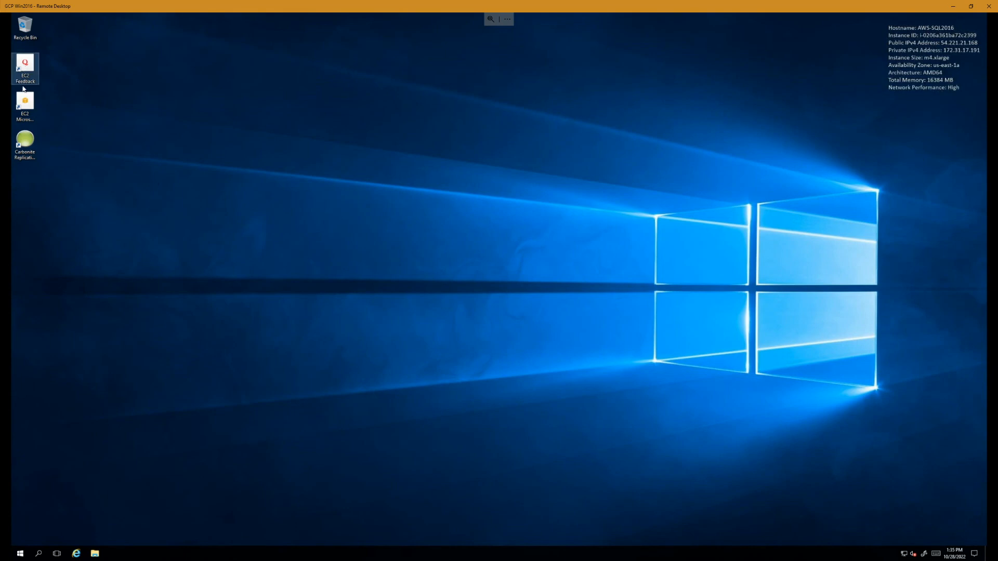
Open Server Manager on the migrated server and view the Local Server properties.
click(19, 550)
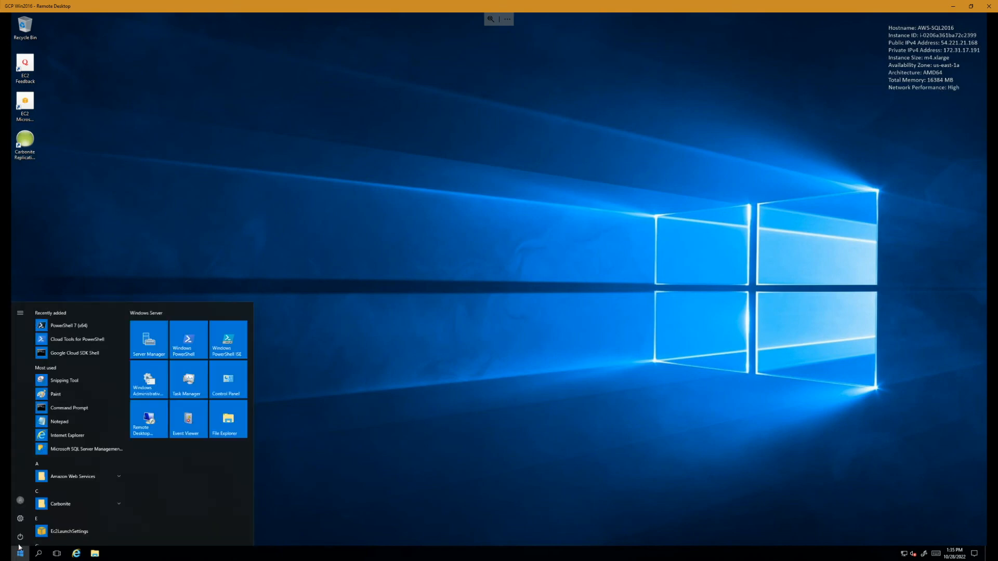
click(146, 343)
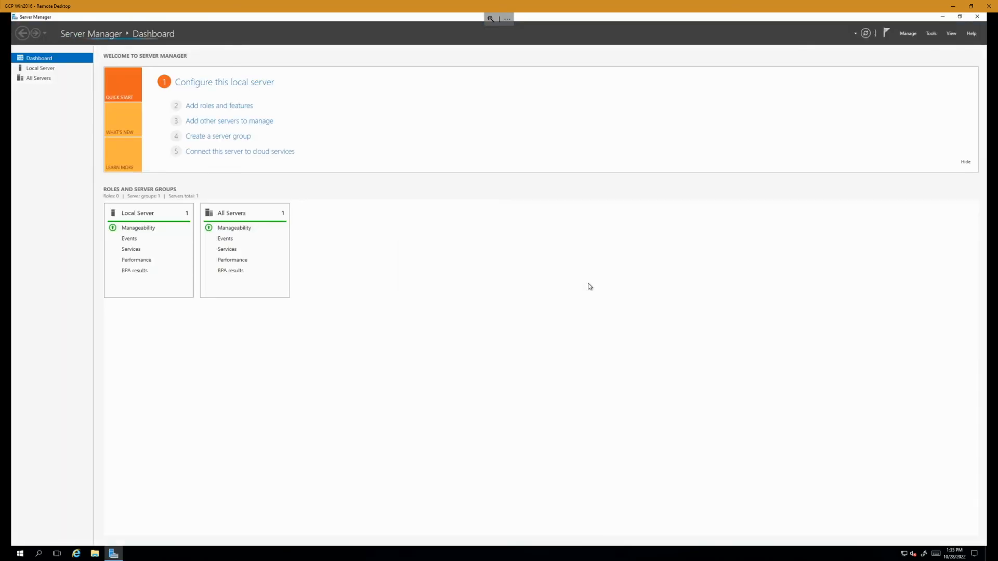
click(41, 70)
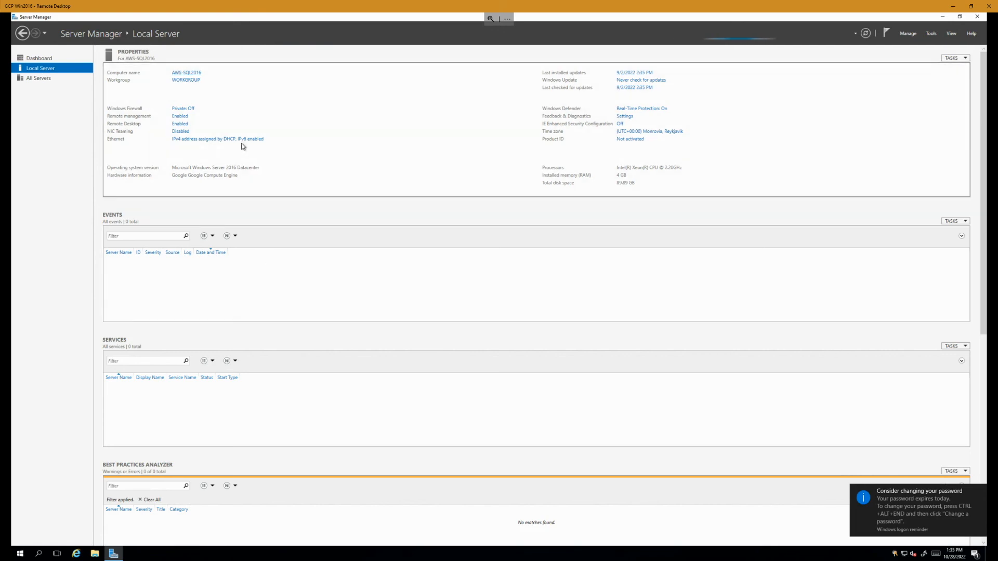
Examine the migrated server's installed programs, expanding the Microsoft SQL Server 2016 group, and return to Server Manager.
click(21, 555)
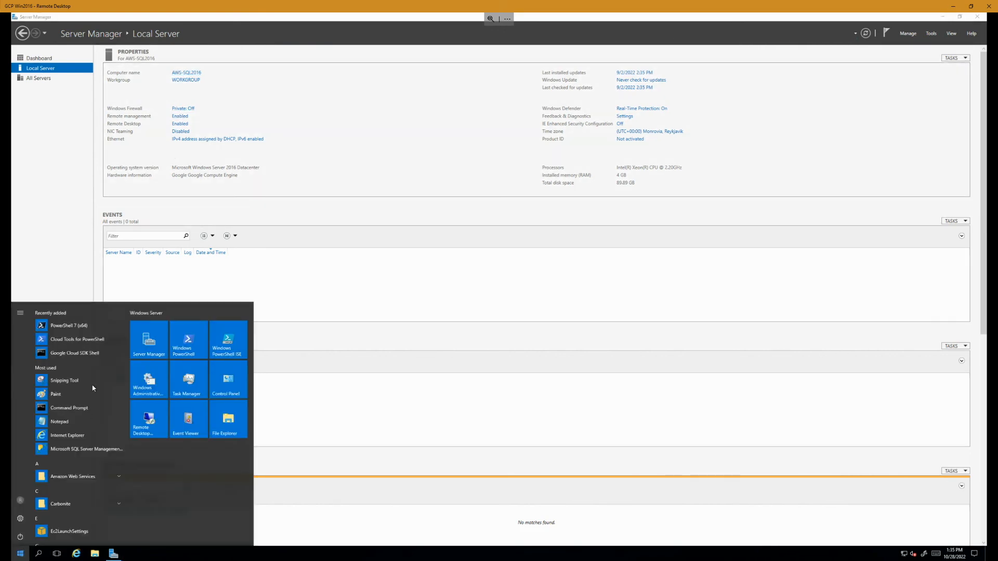
scroll(84, 413, down, 3)
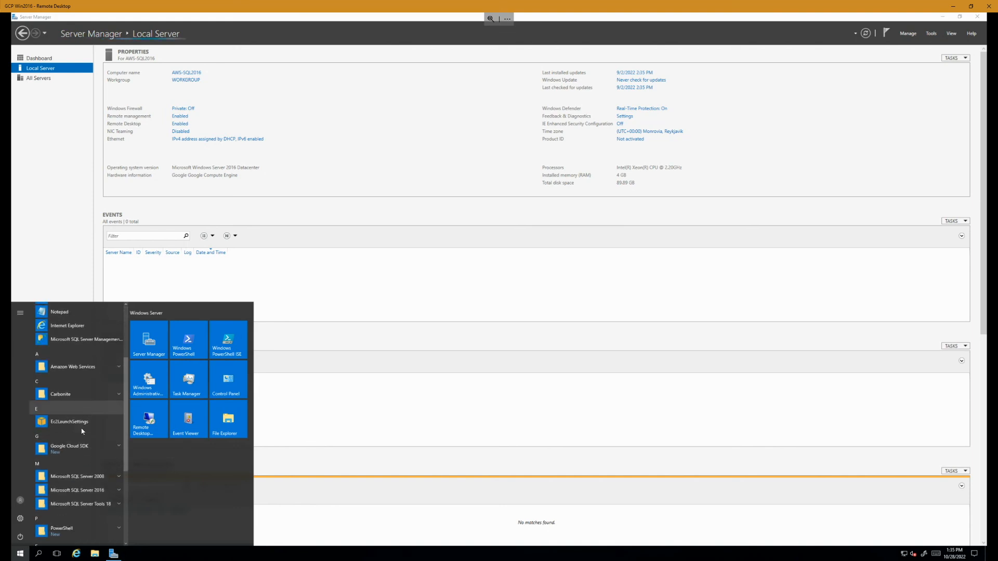
click(75, 491)
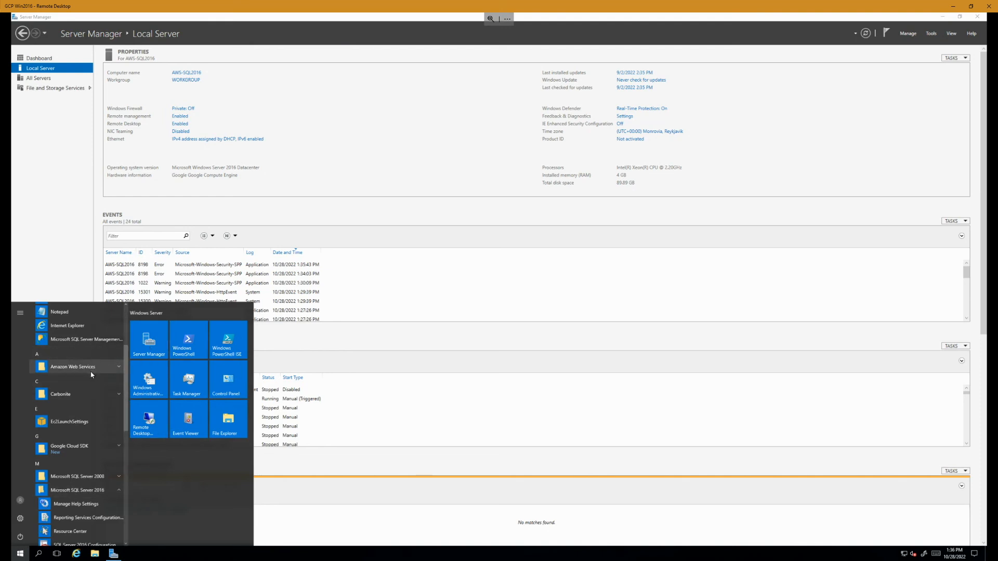
scroll(88, 522, down, 3)
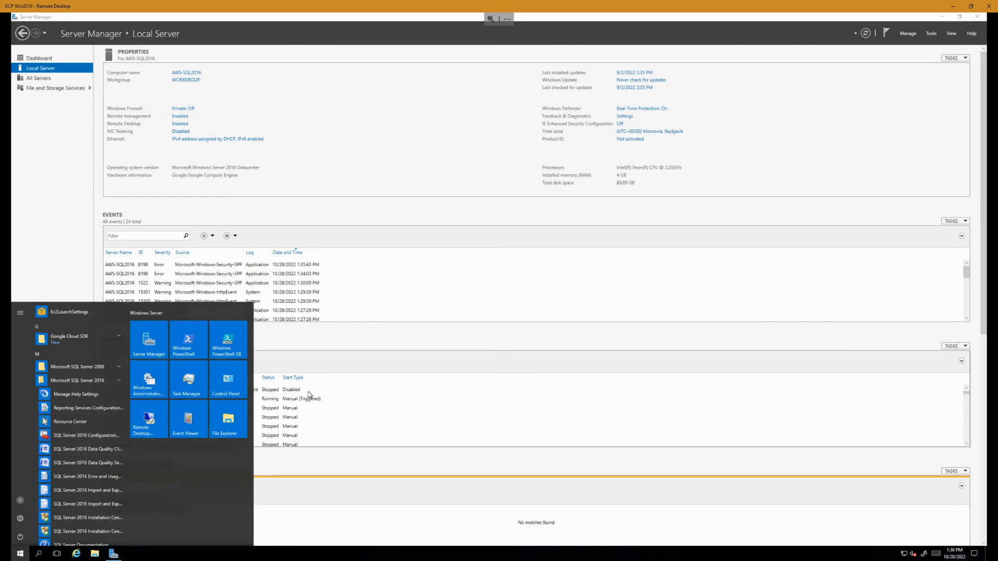
click(421, 279)
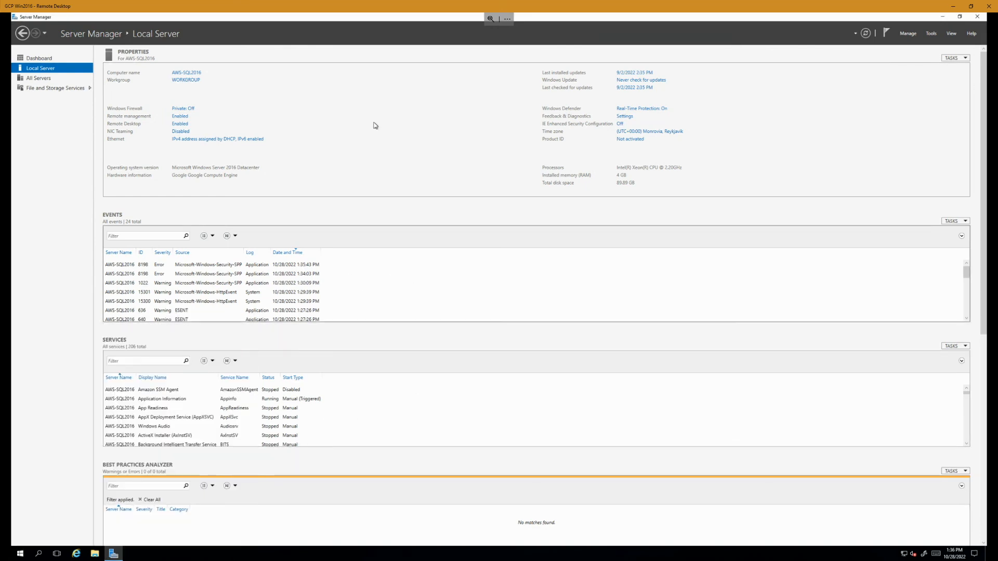